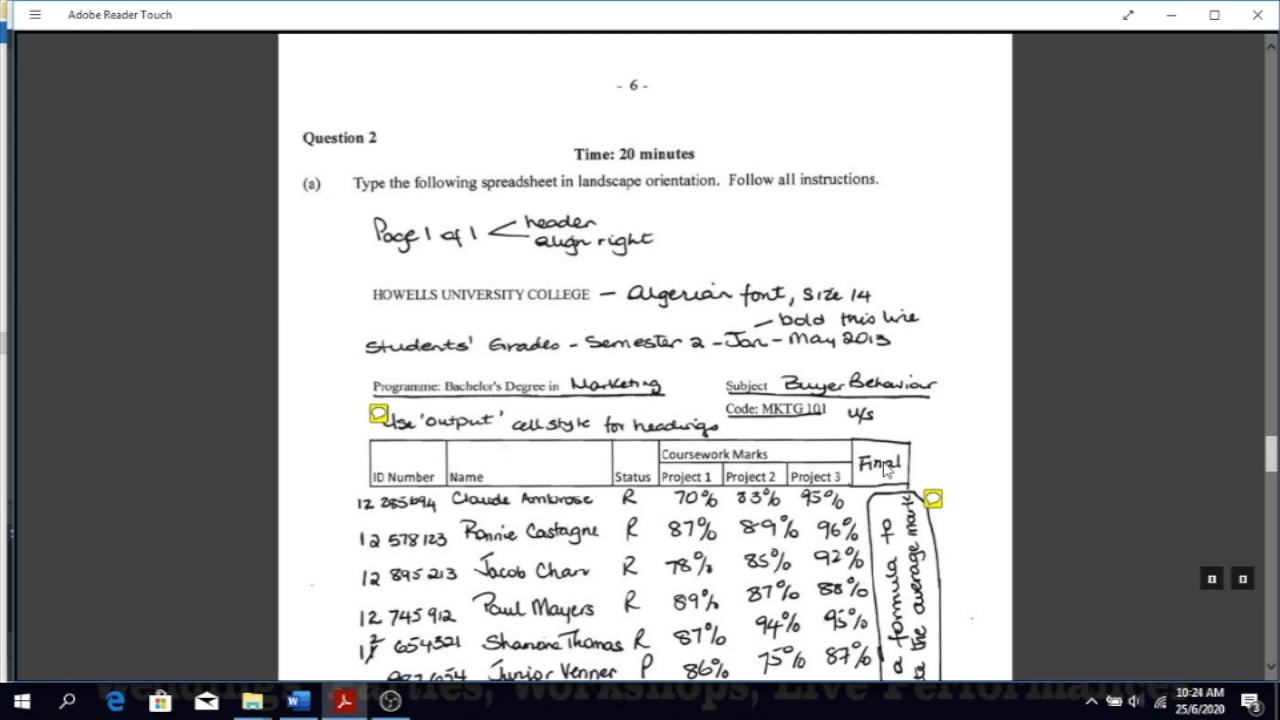
- Read the Question 2 comment about using the Output cell style for headings
left_click(379, 414)
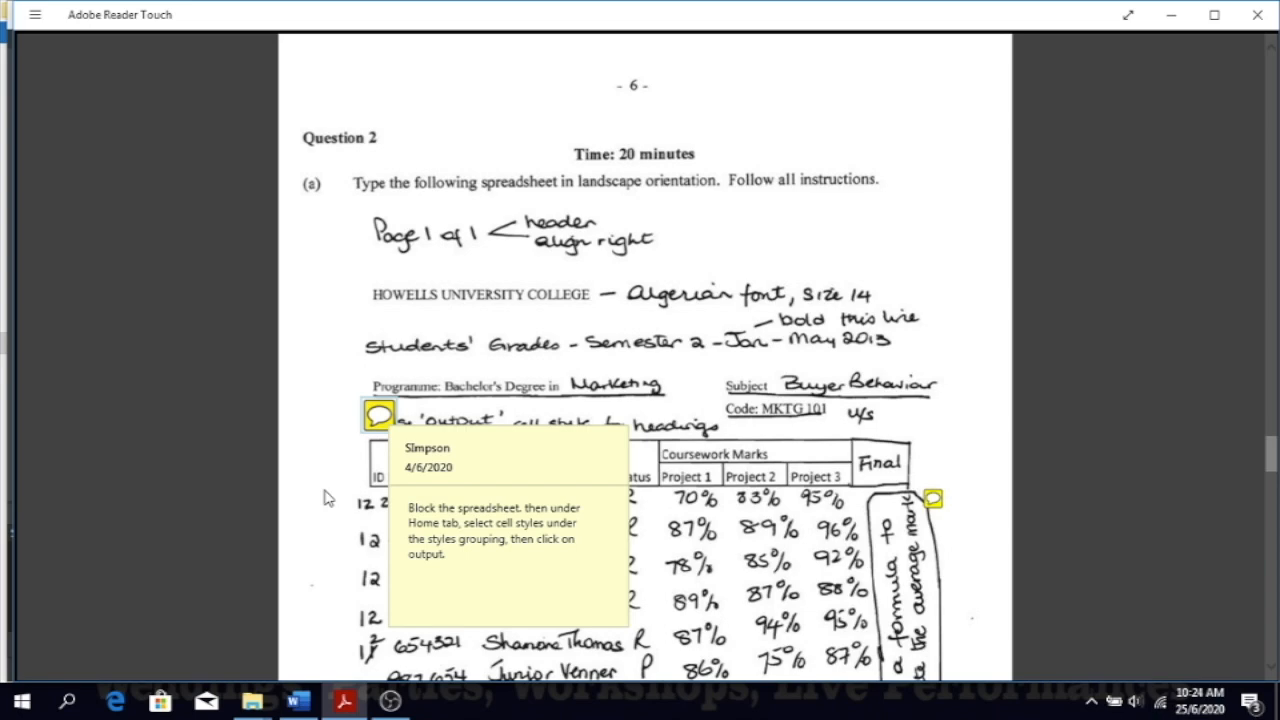
- Launch Excel from the Start menu's app results
left_click(25, 700)
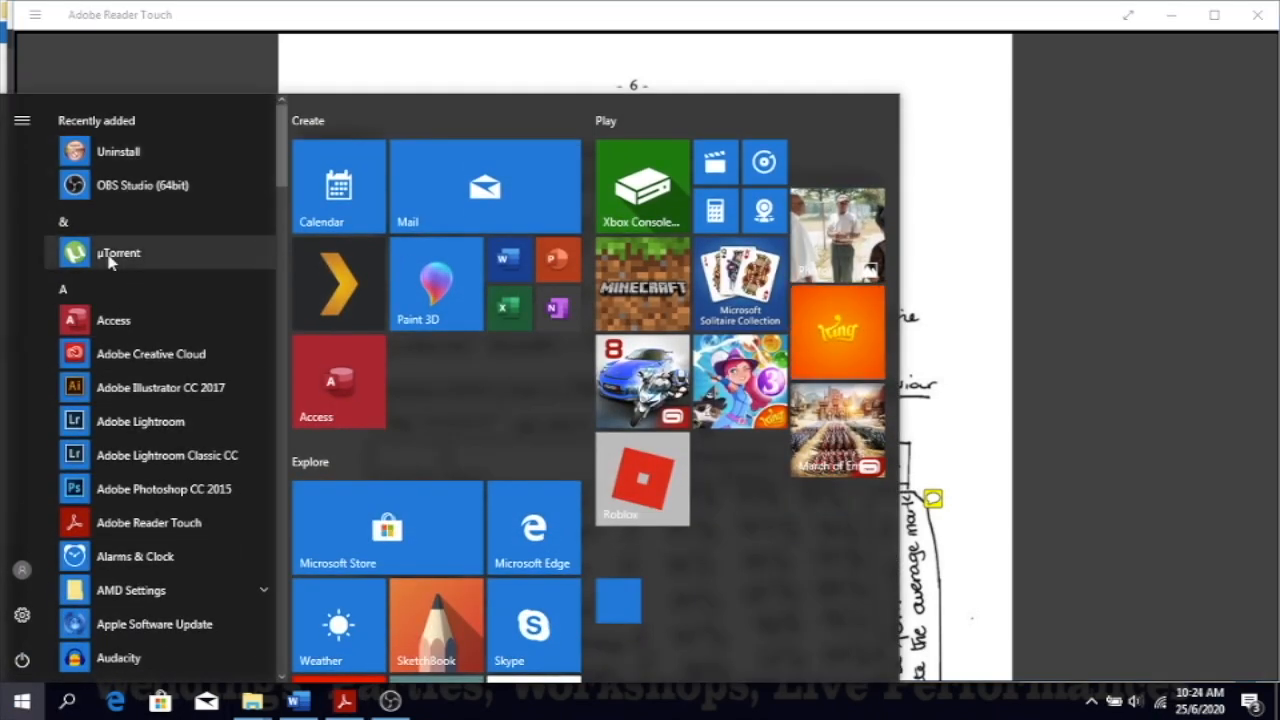
type("e")
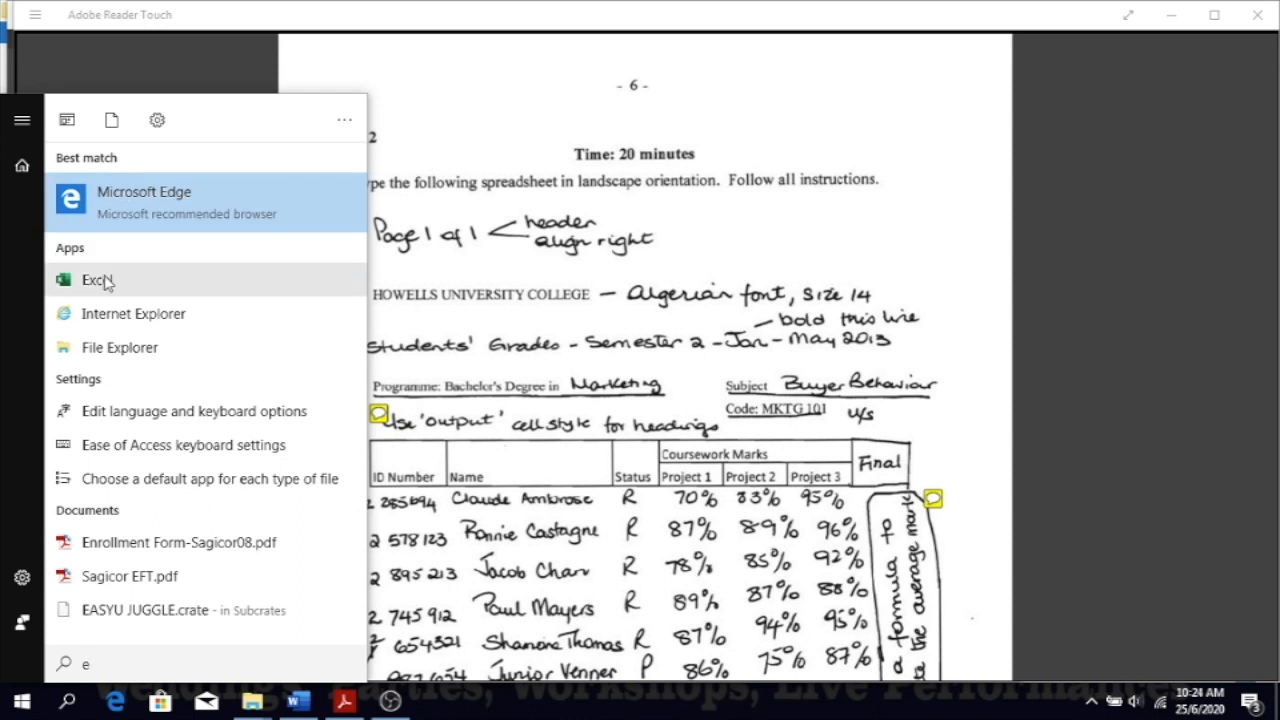
left_click(97, 280)
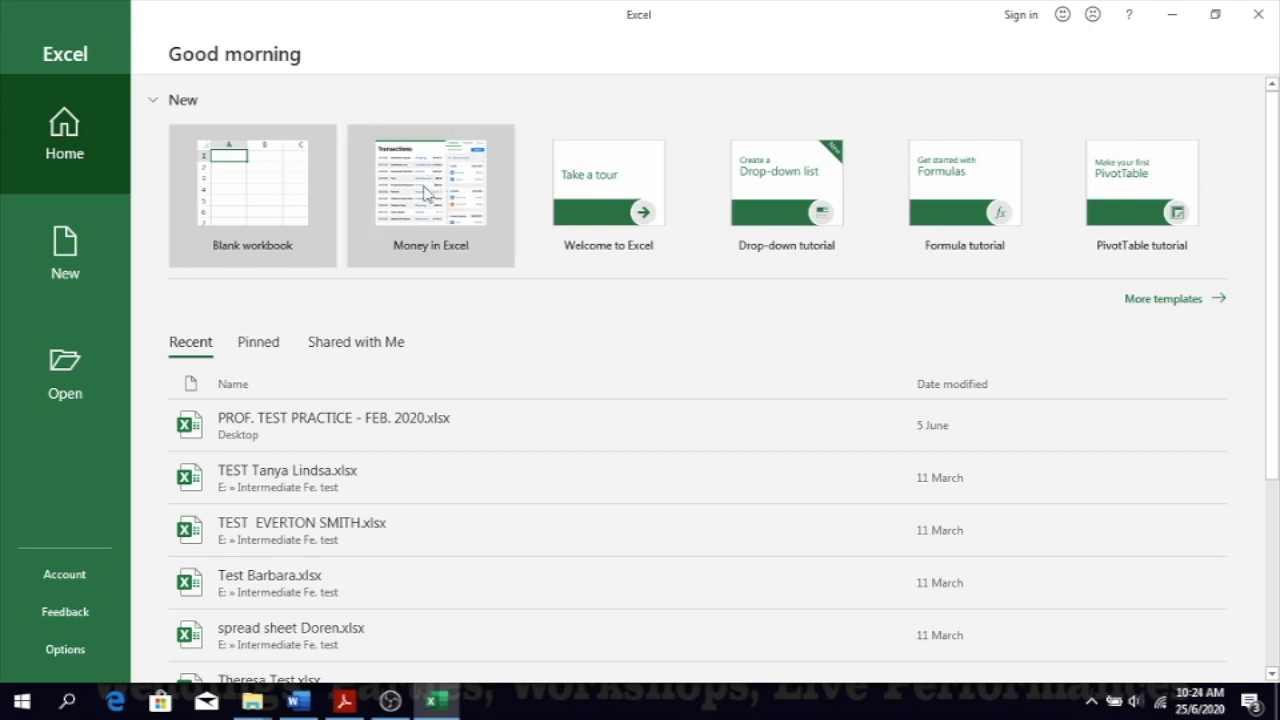
- Start a blank workbook and enter Dane, Daena, Samoya across row 1
left_click(290, 190)
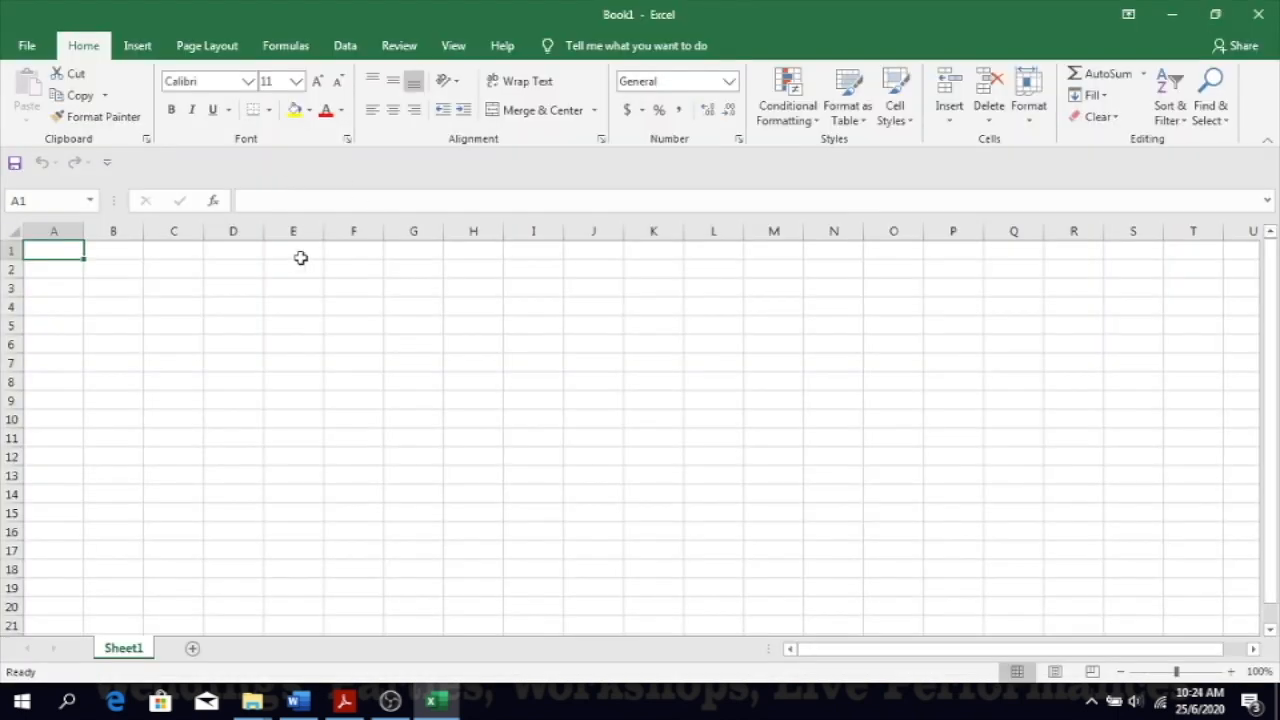
type("Da")
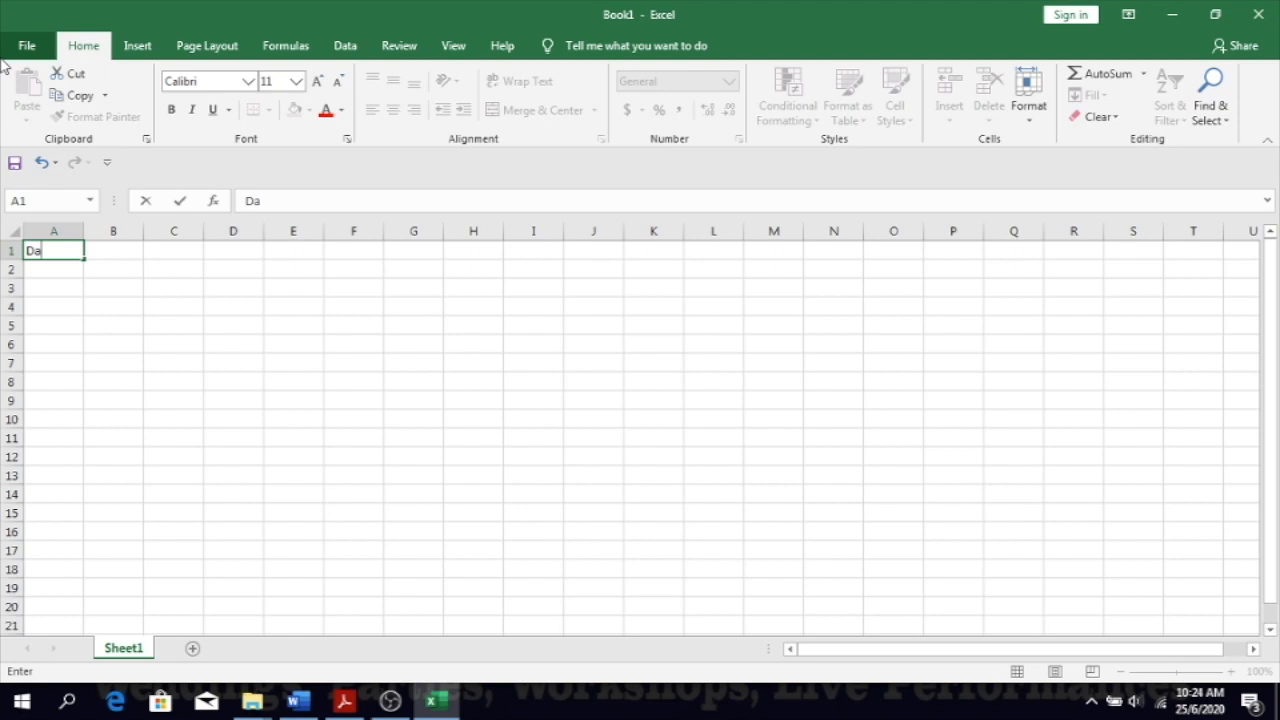
type("ne")
key("Tab")
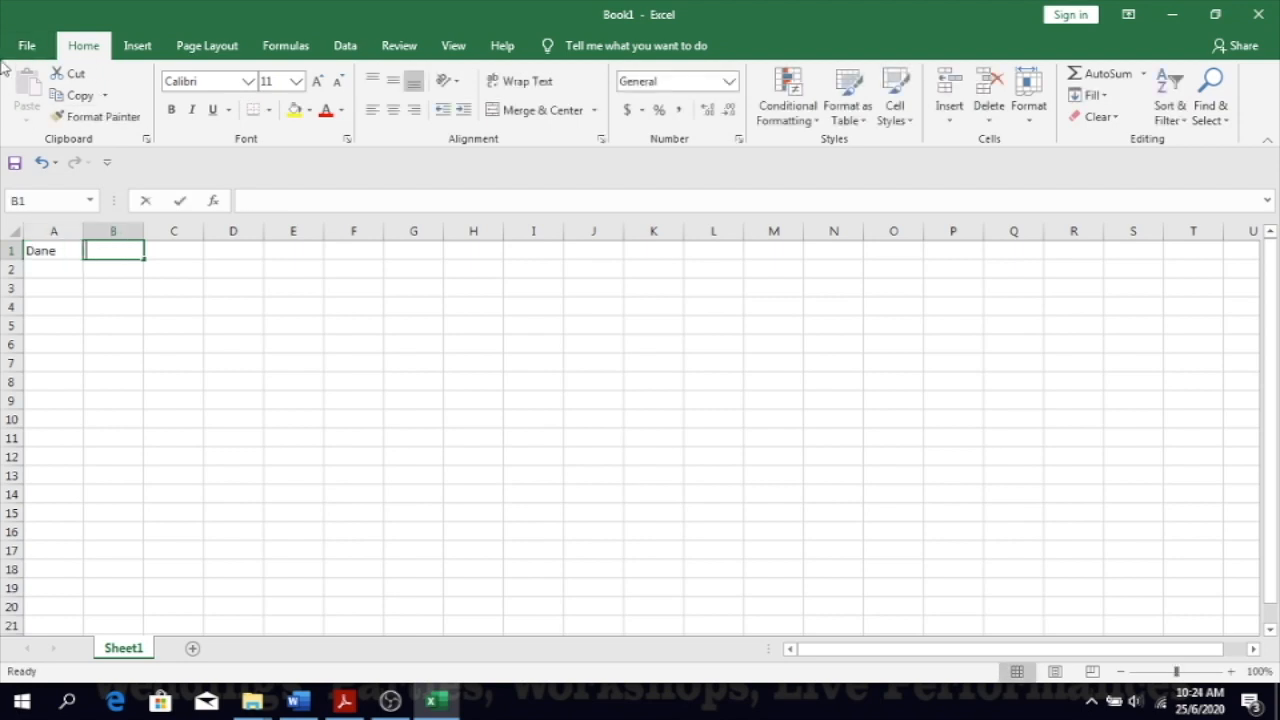
type("D")
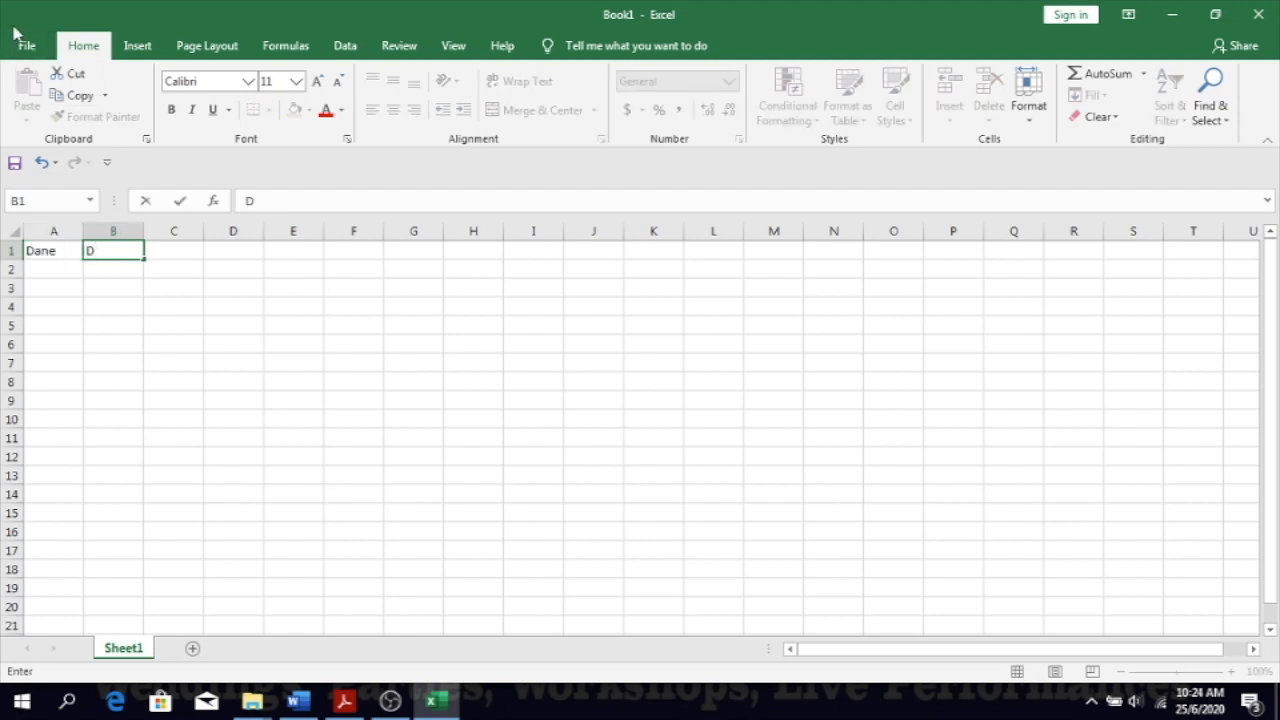
type("aena")
key("Tab")
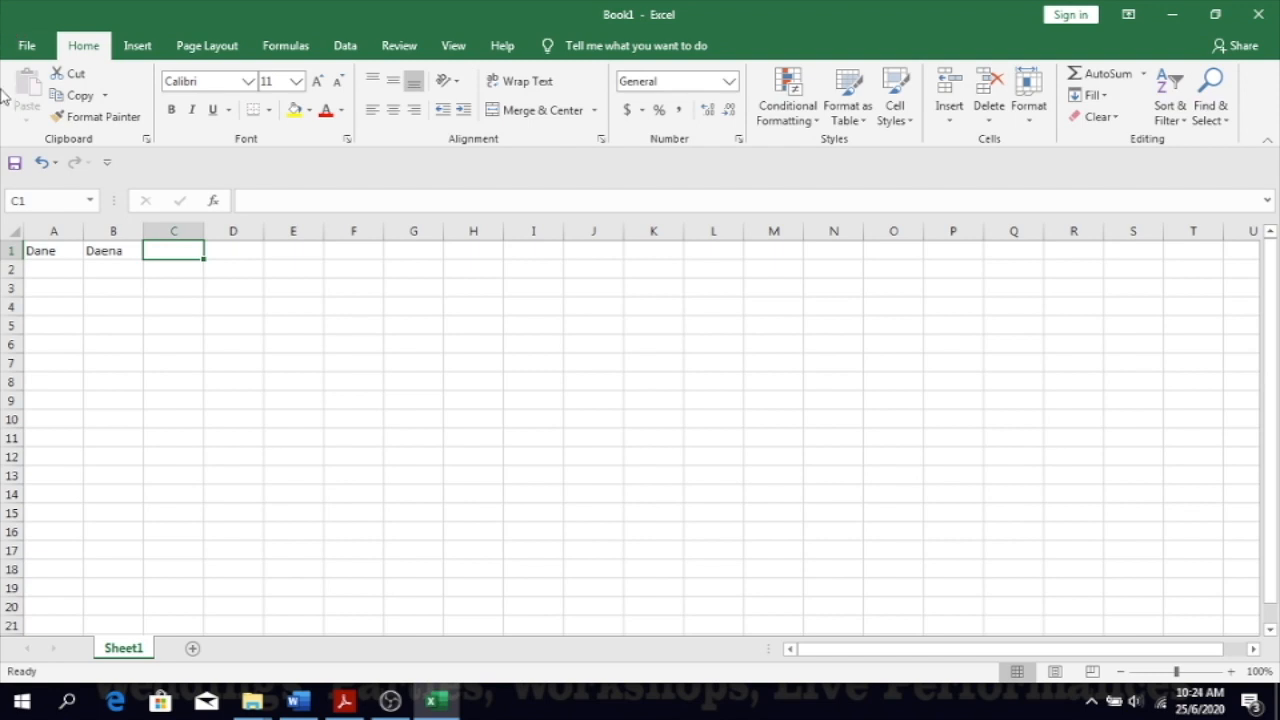
type("D")
key("BackSpace")
type("Sam")
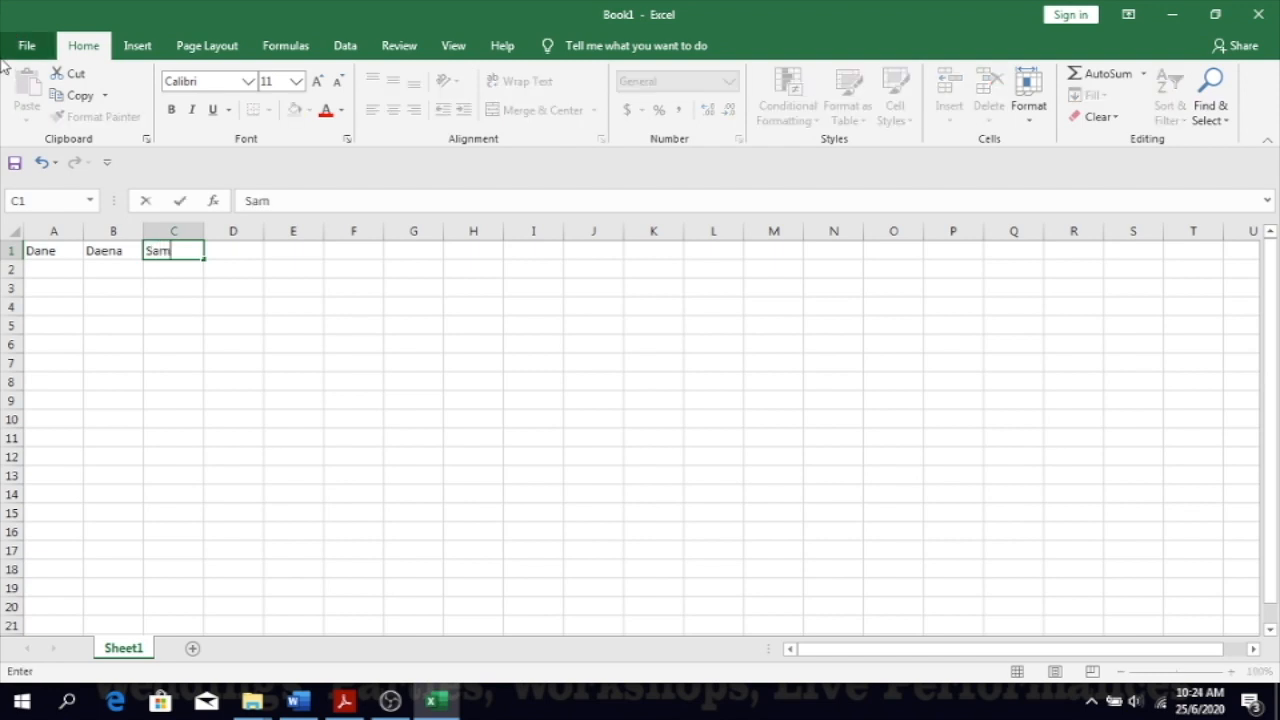
type("oya")
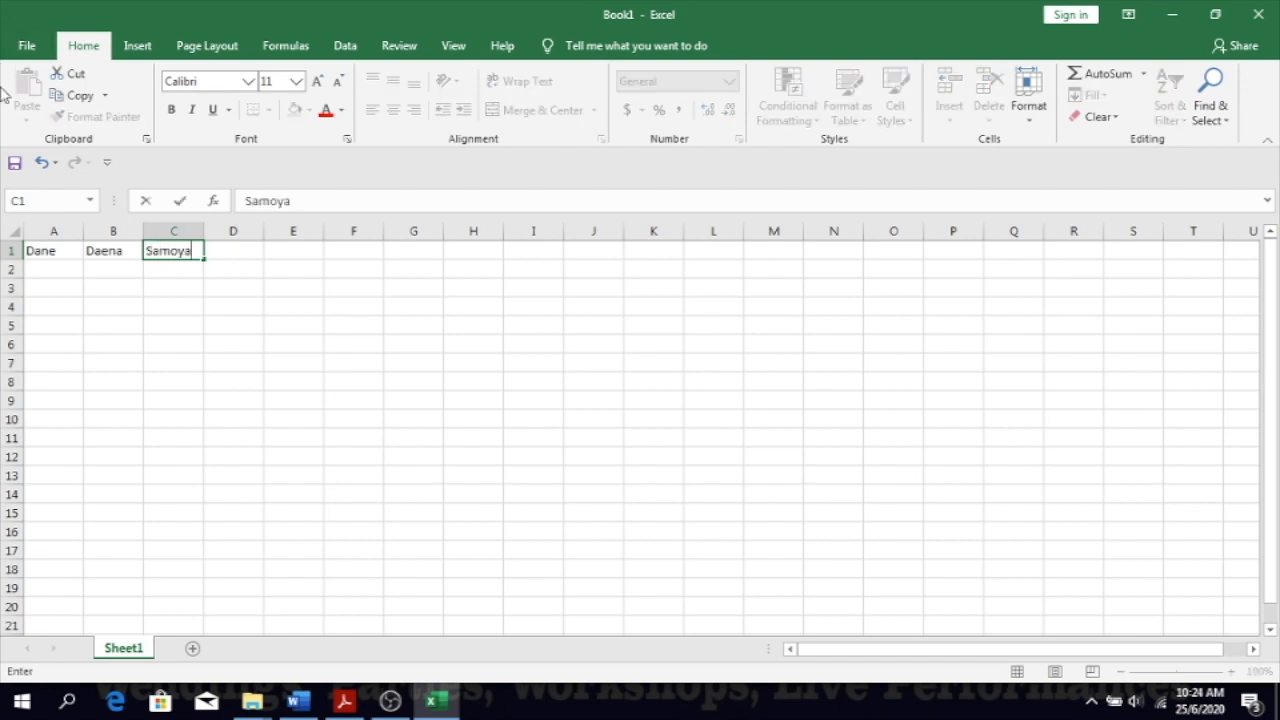
- Insert a row above the names and enter headings Boy, Girl, Baby in A1:C1
left_click(8, 251)
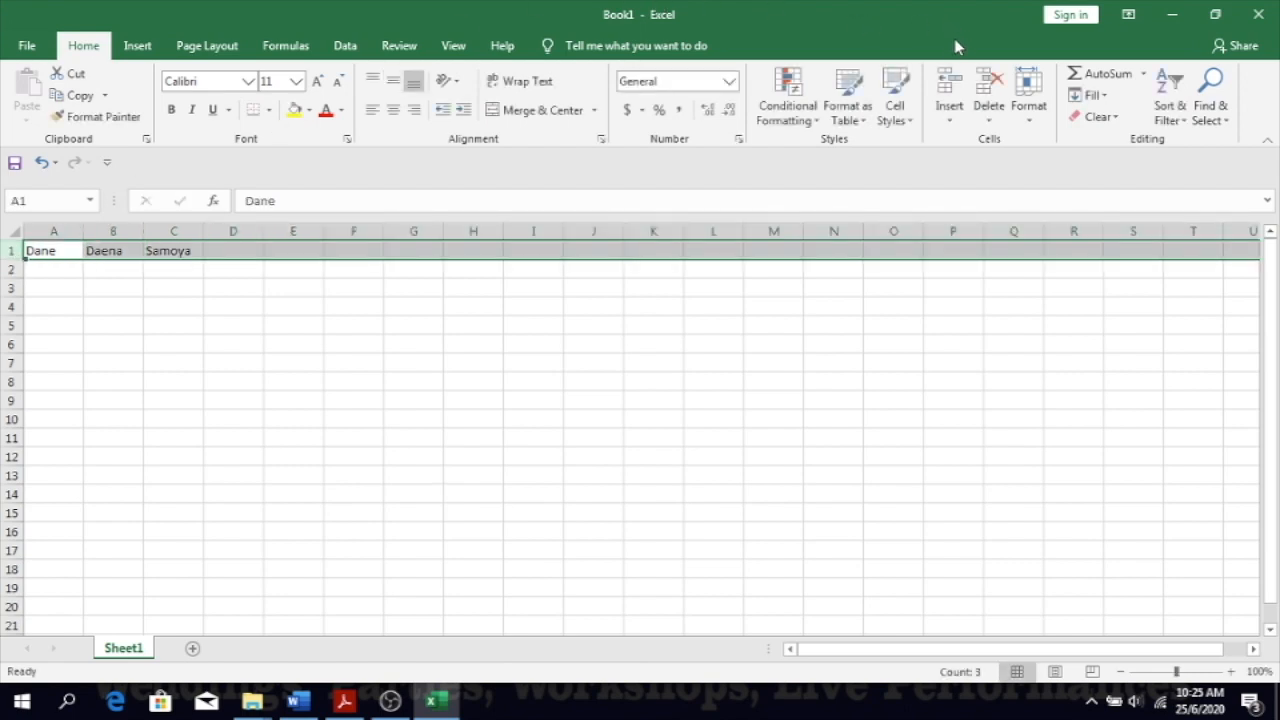
left_click(948, 85)
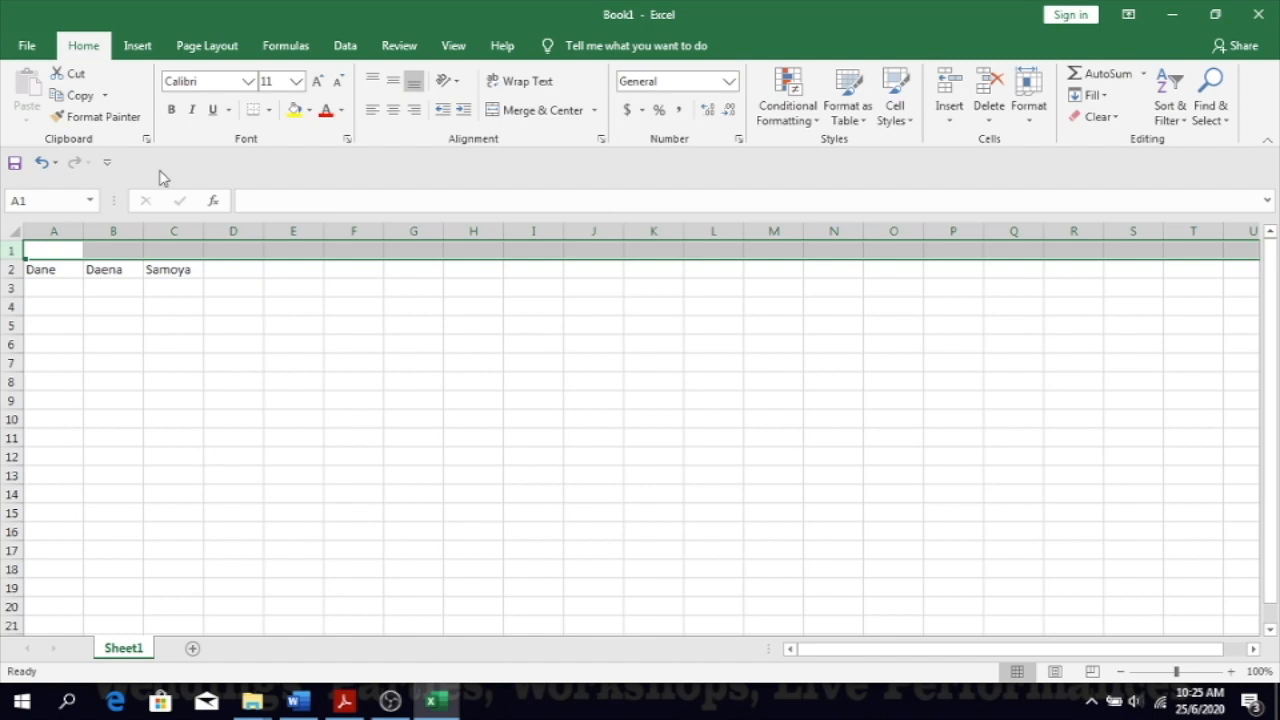
left_click_drag(48, 251, 170, 251)
left_click(48, 251)
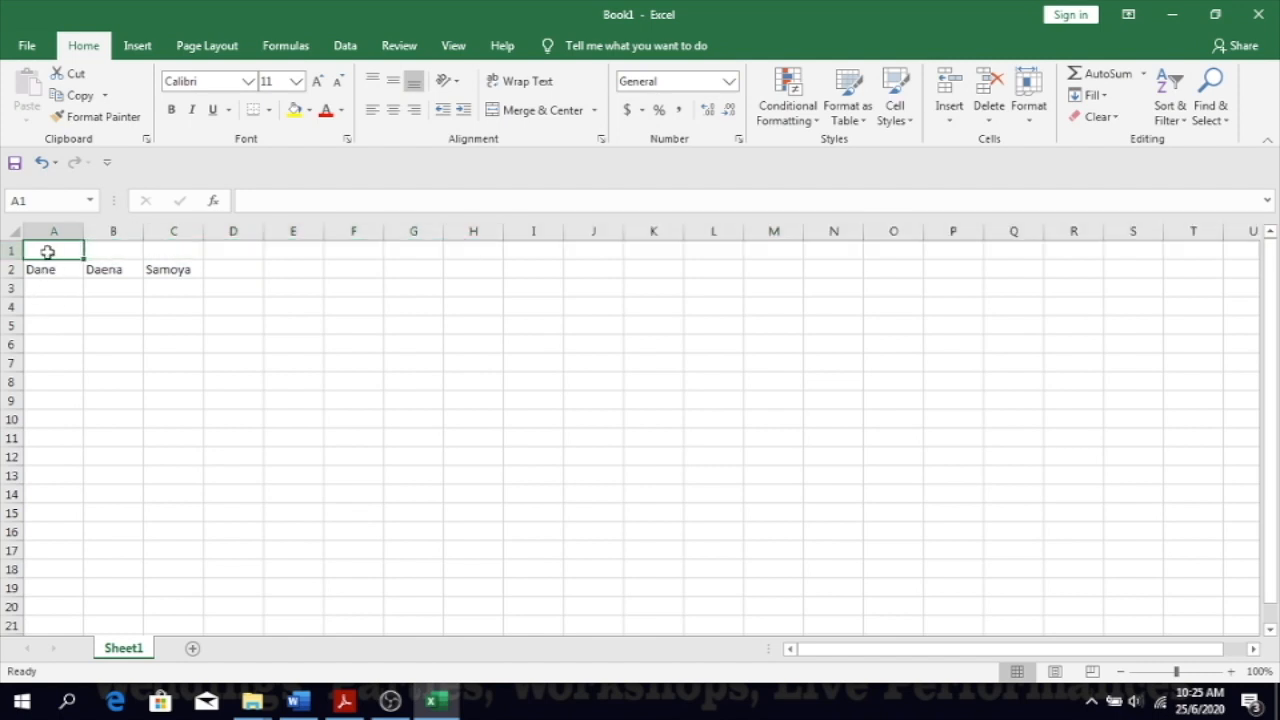
type("Boy")
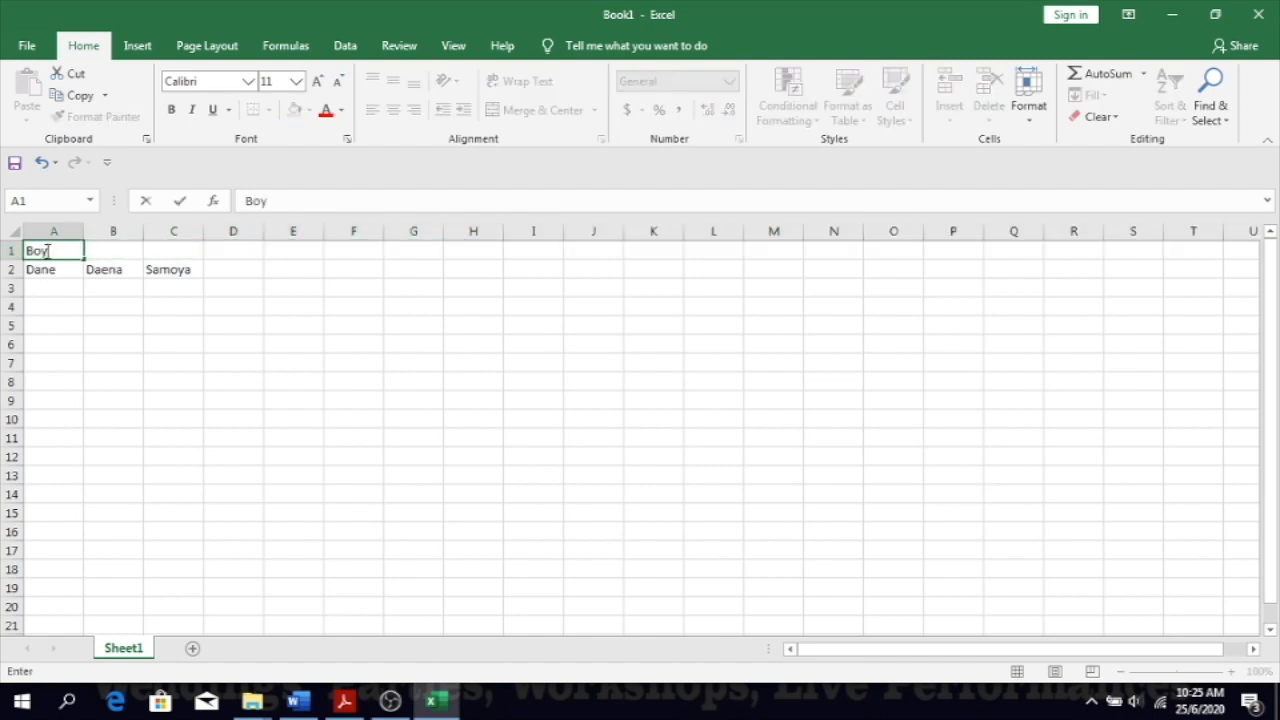
key("Tab")
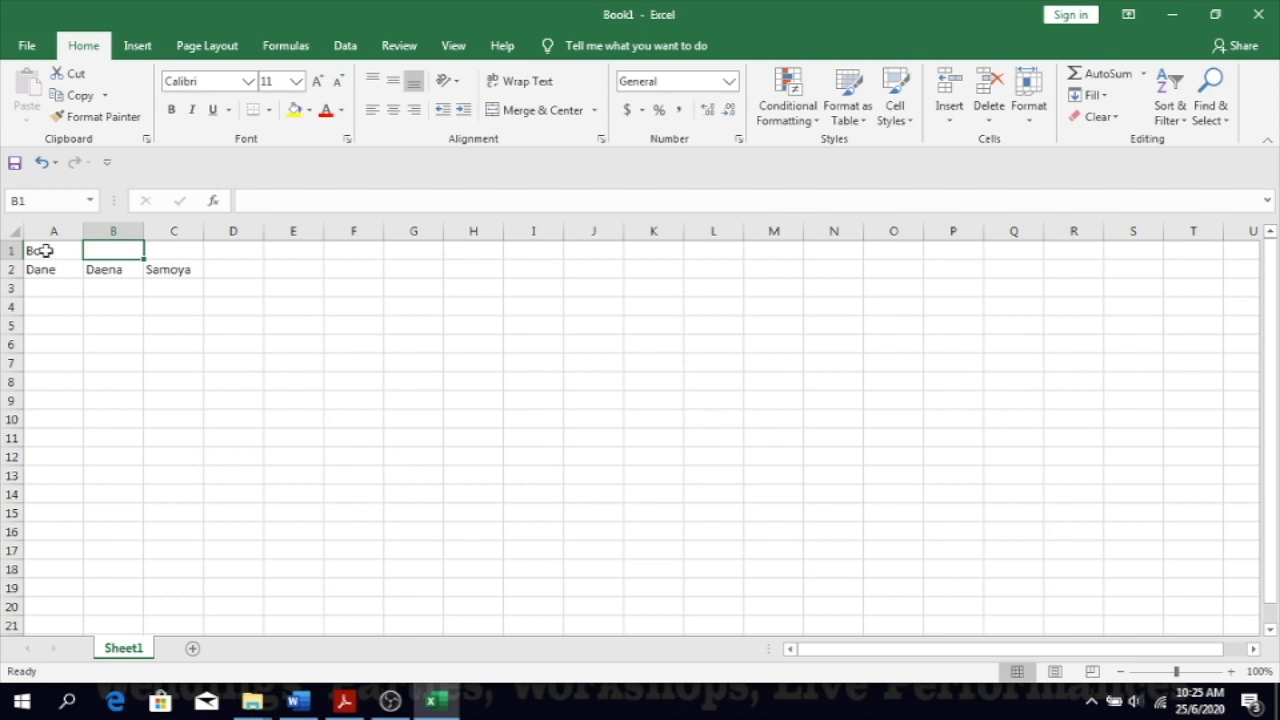
type("Girl")
key("Tab")
type("B")
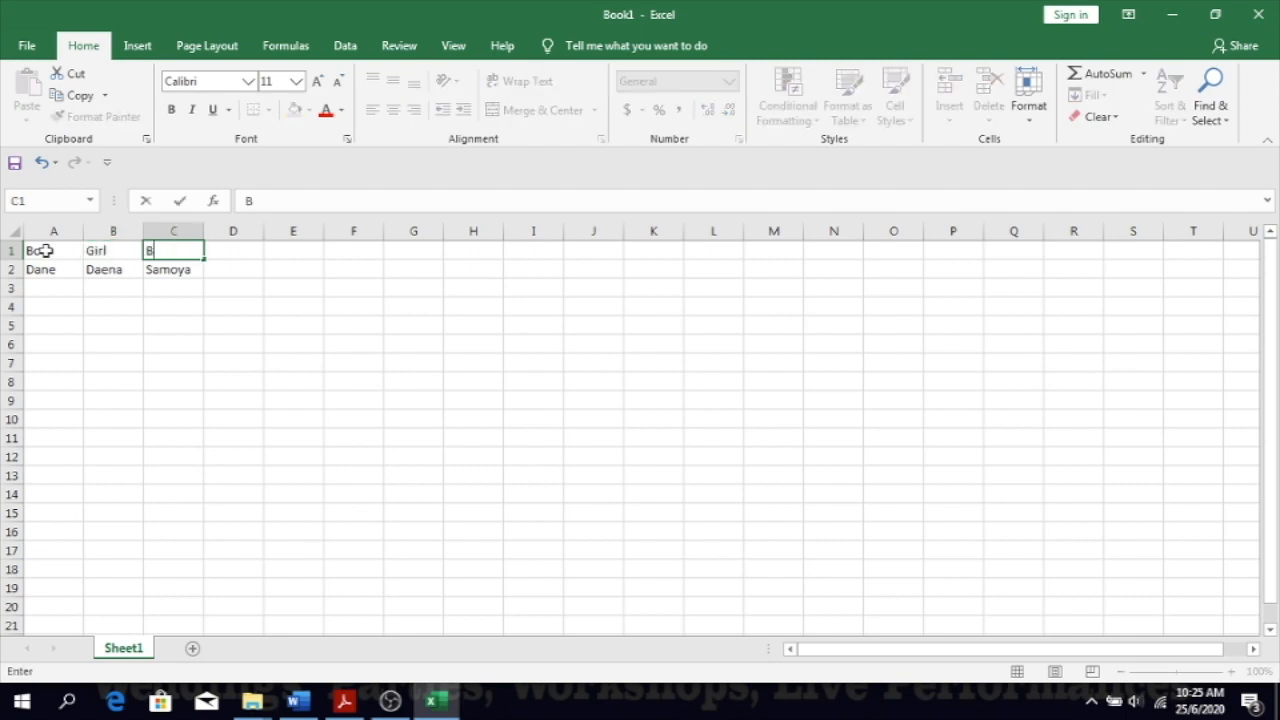
type("aby")
- Apply the Output cell style to the Boy, Girl, Baby headings in A1:C1
left_click(56, 250)
left_click_drag(56, 250, 157, 249)
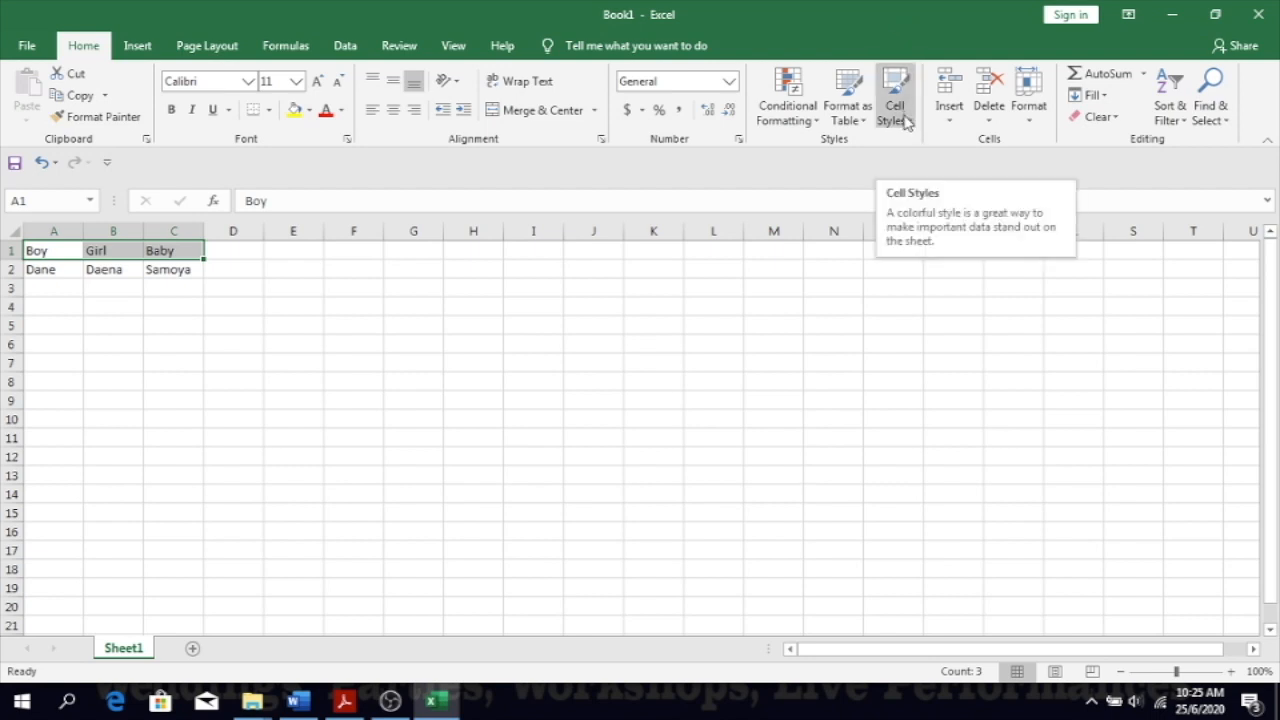
left_click(906, 121)
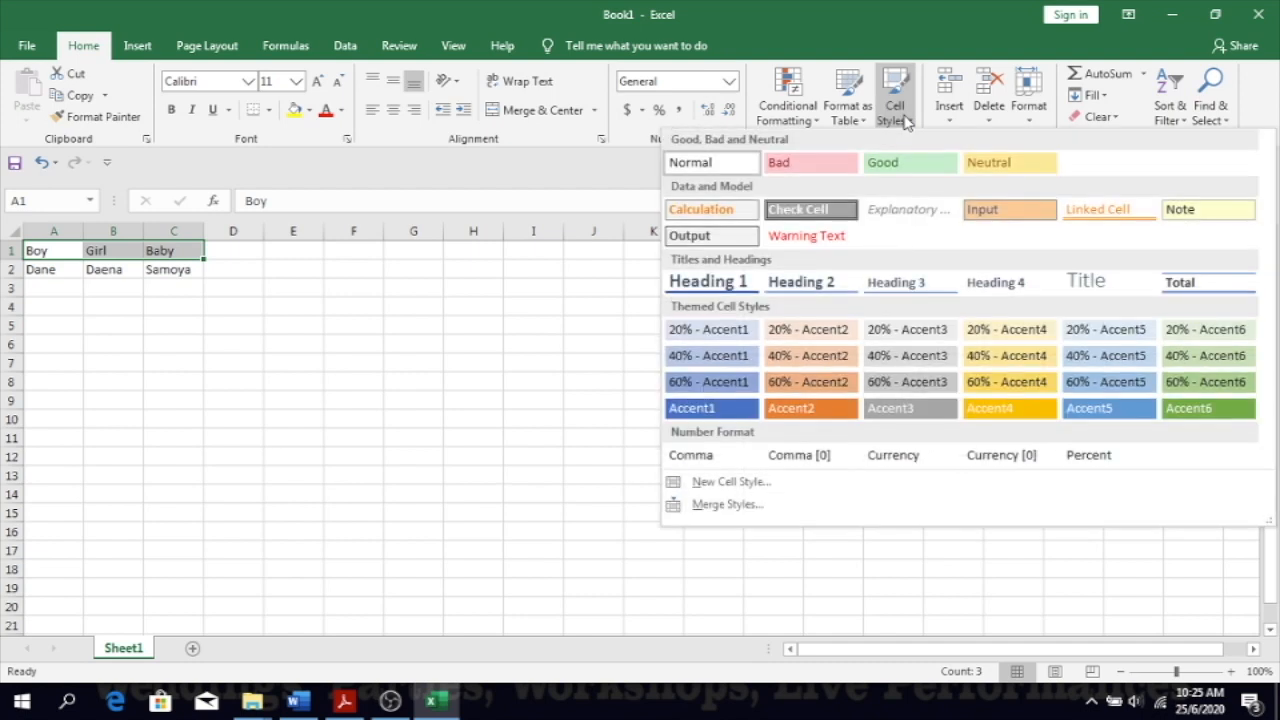
left_click(733, 241)
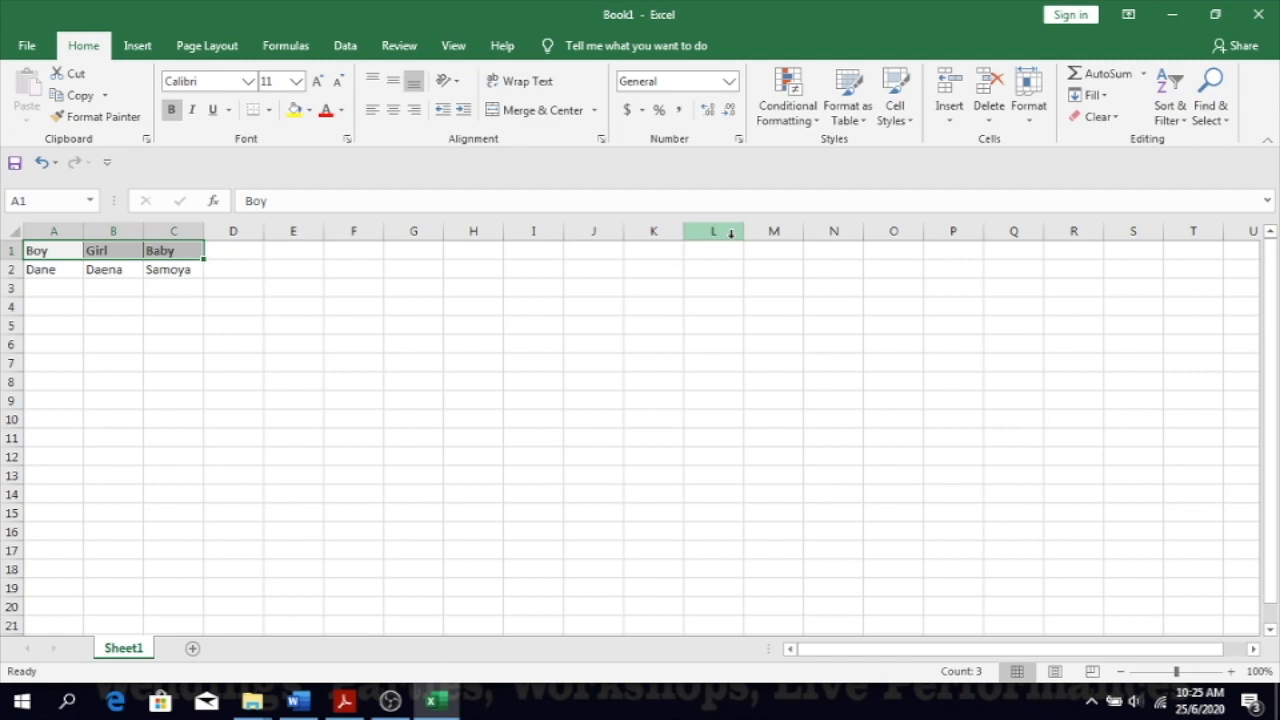
- Clear the selection and zoom in on the sheet to inspect the styled headings
left_click(233, 344)
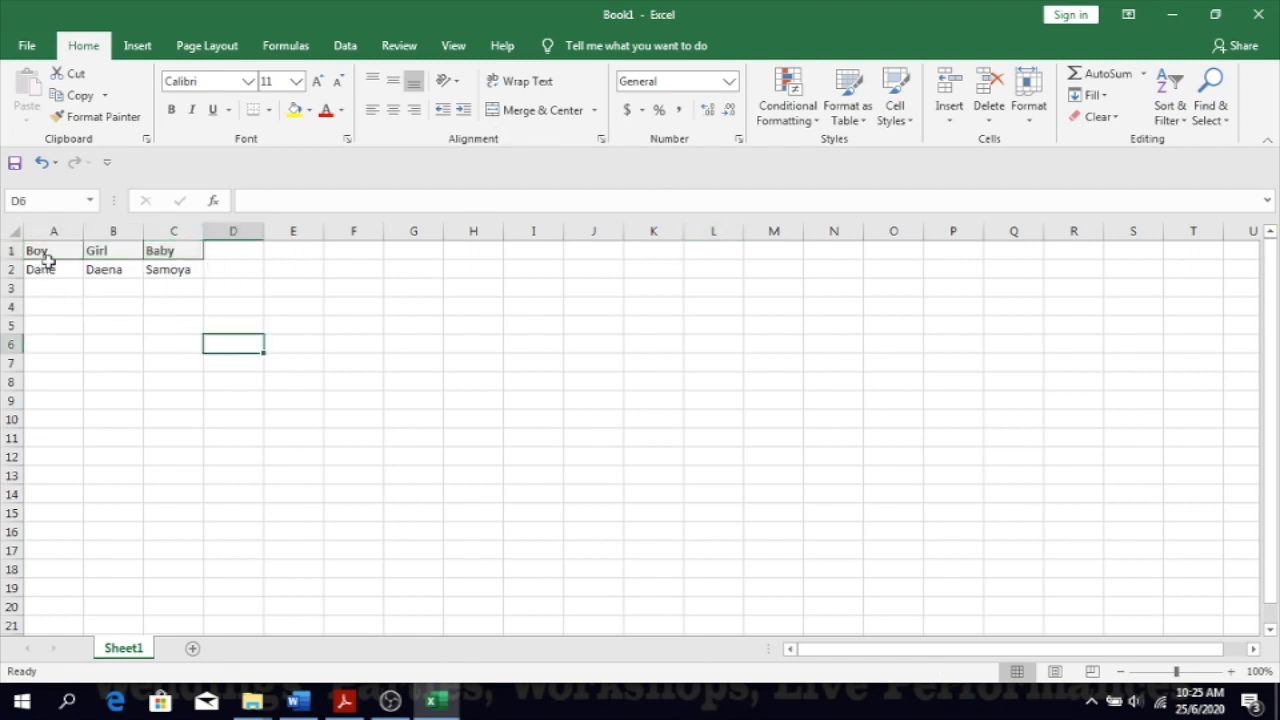
left_click(1238, 672)
left_click(1238, 672)
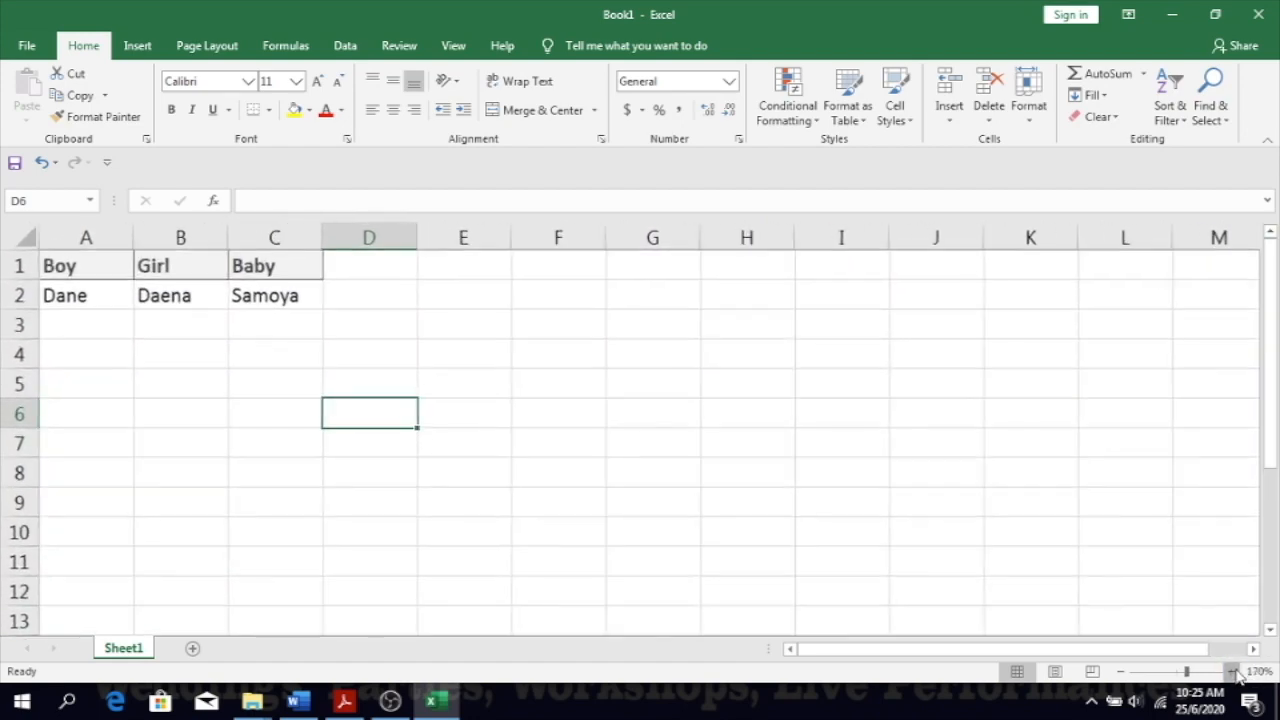
left_click(1238, 672)
left_click(1238, 672)
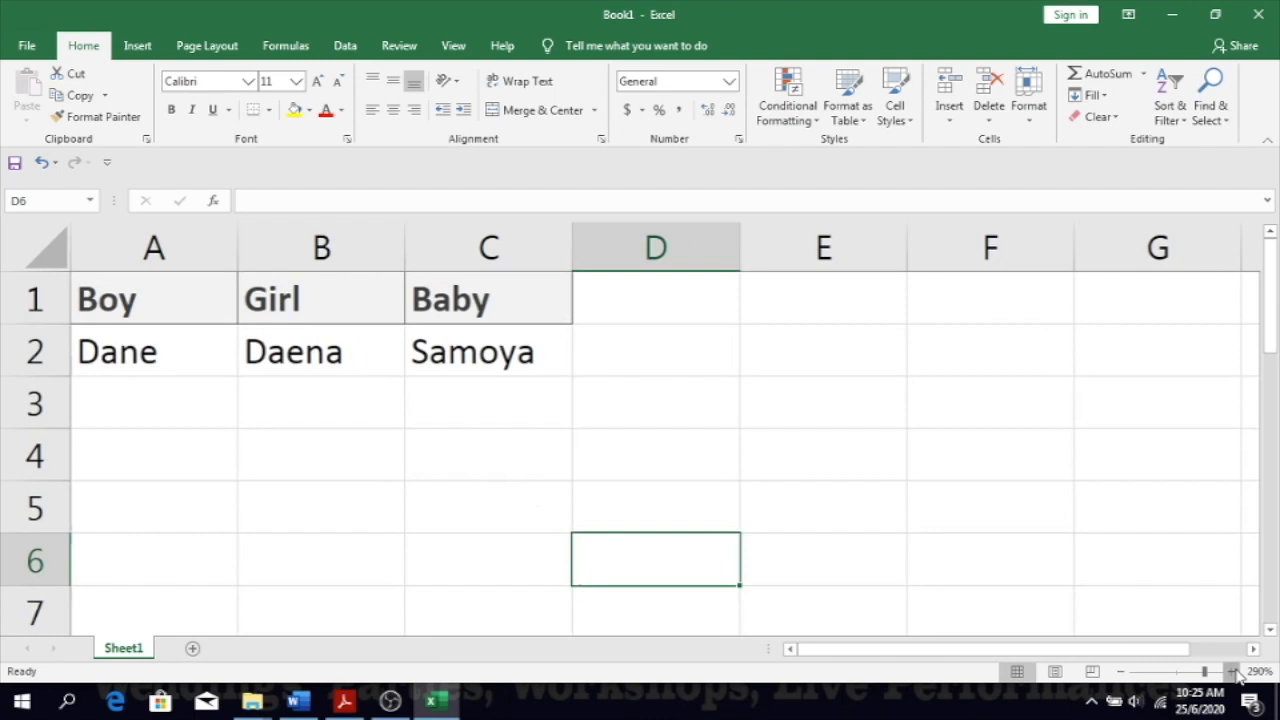
left_click(1238, 672)
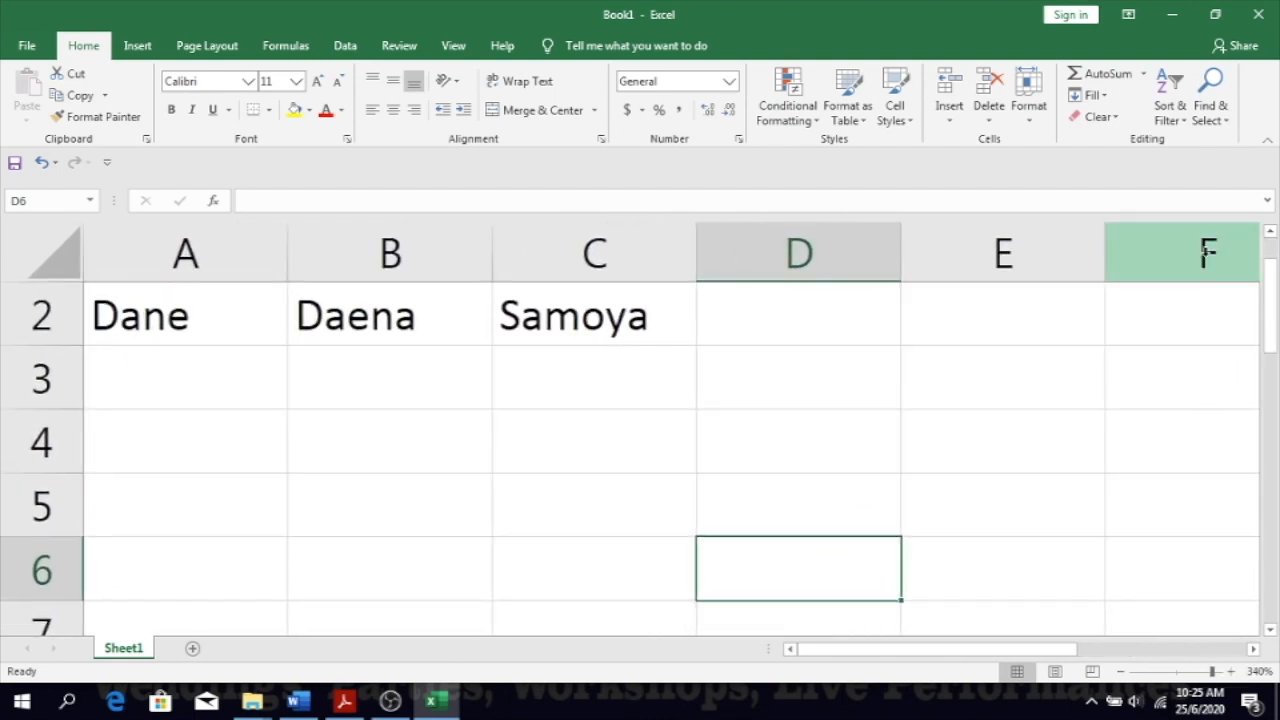
left_click(1270, 230)
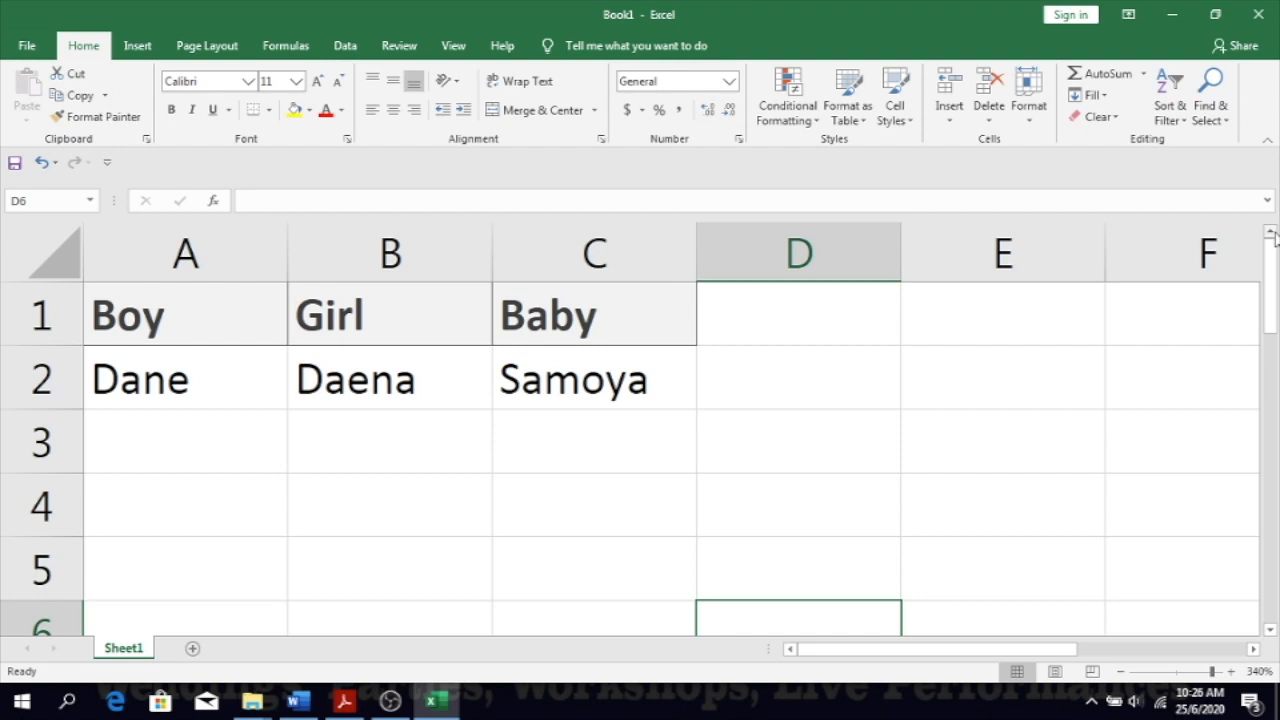
- Close the workbook without saving, returning to the exam paper
left_click(1259, 14)
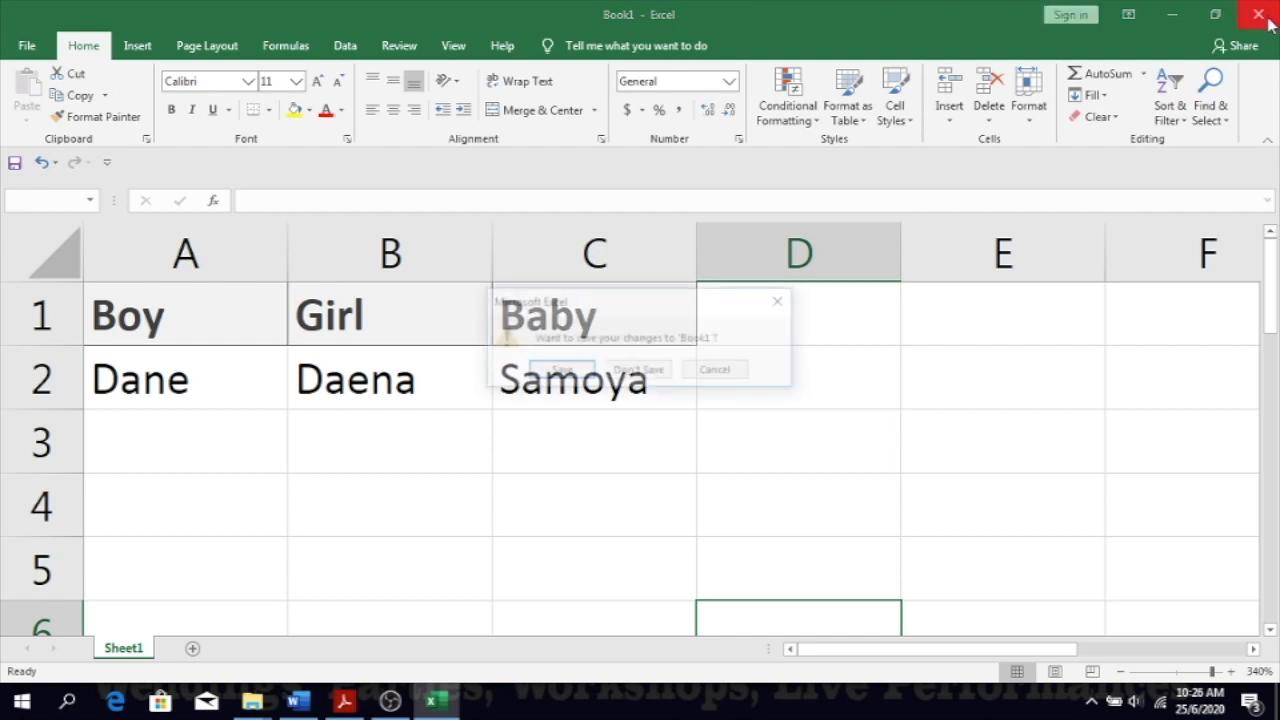
left_click(640, 372)
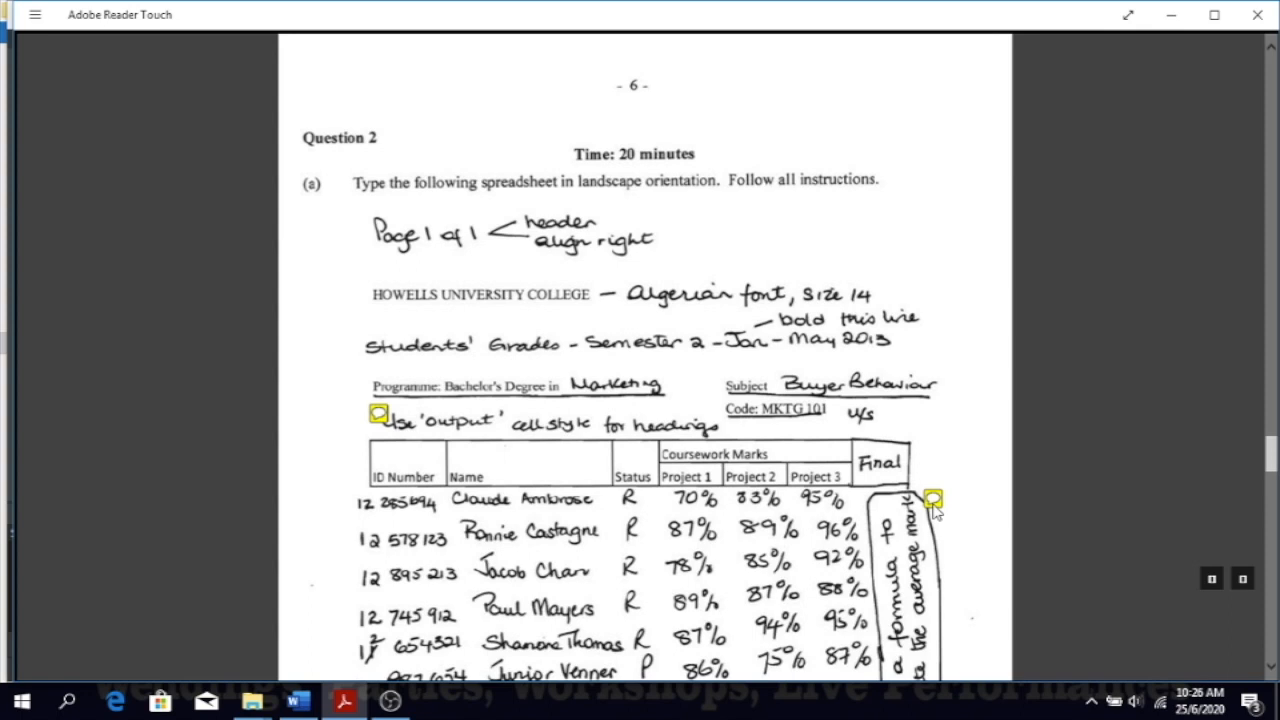
- Scroll the PDF down to show the whole Question 2 student grades table
left_click(1271, 666)
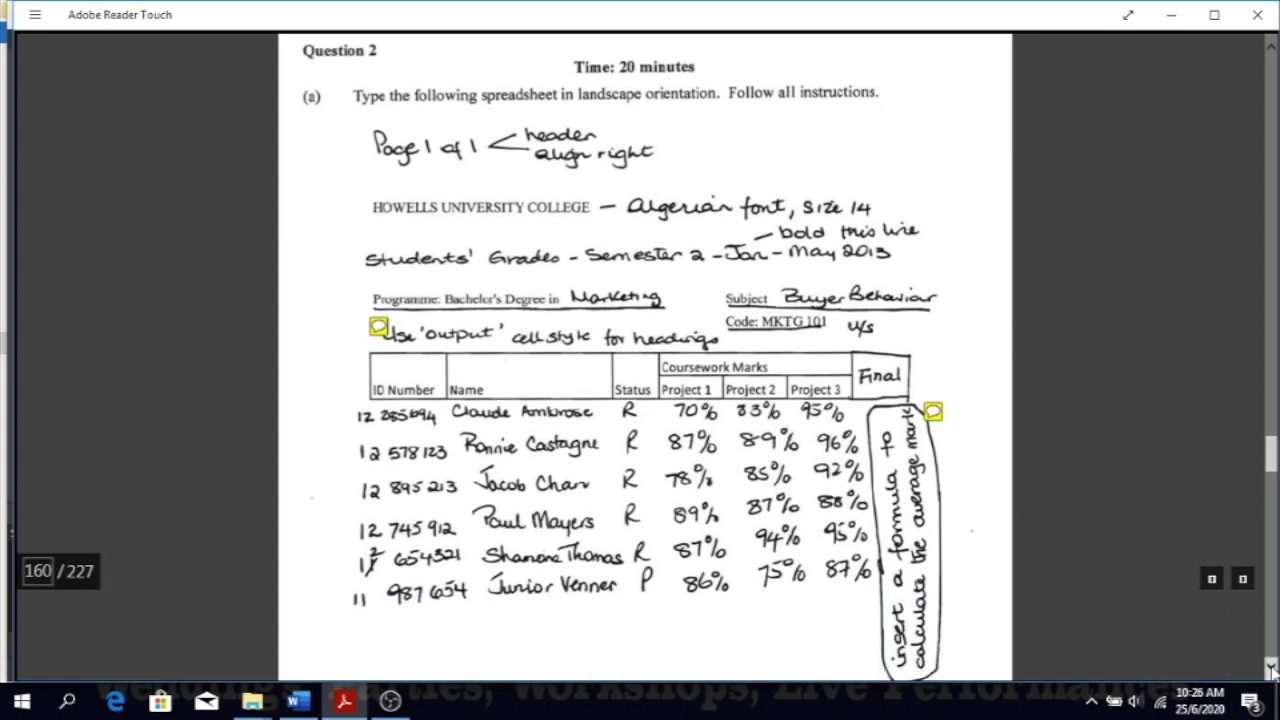
left_click(1271, 666)
left_click(1271, 666)
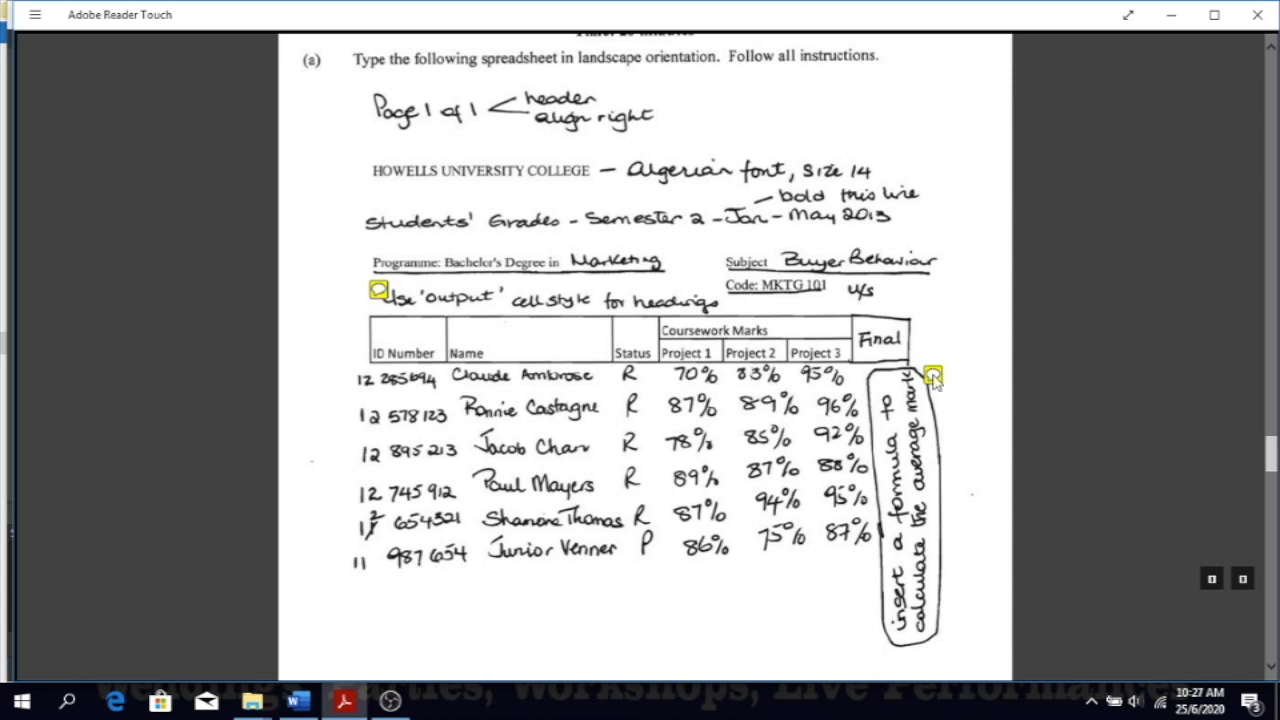
left_click(934, 377)
left_click_drag(1270, 668, 1270, 668)
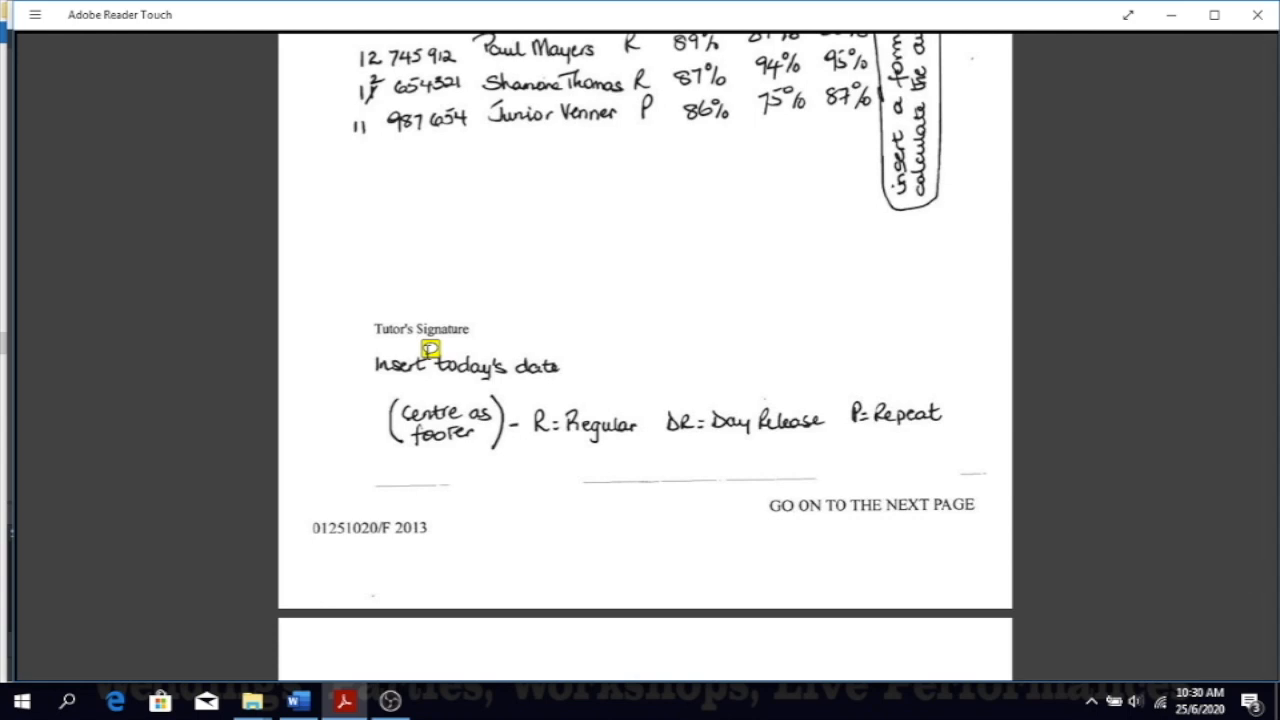
- Read the tutor's comment on how to insert and format today's date
left_click(430, 348)
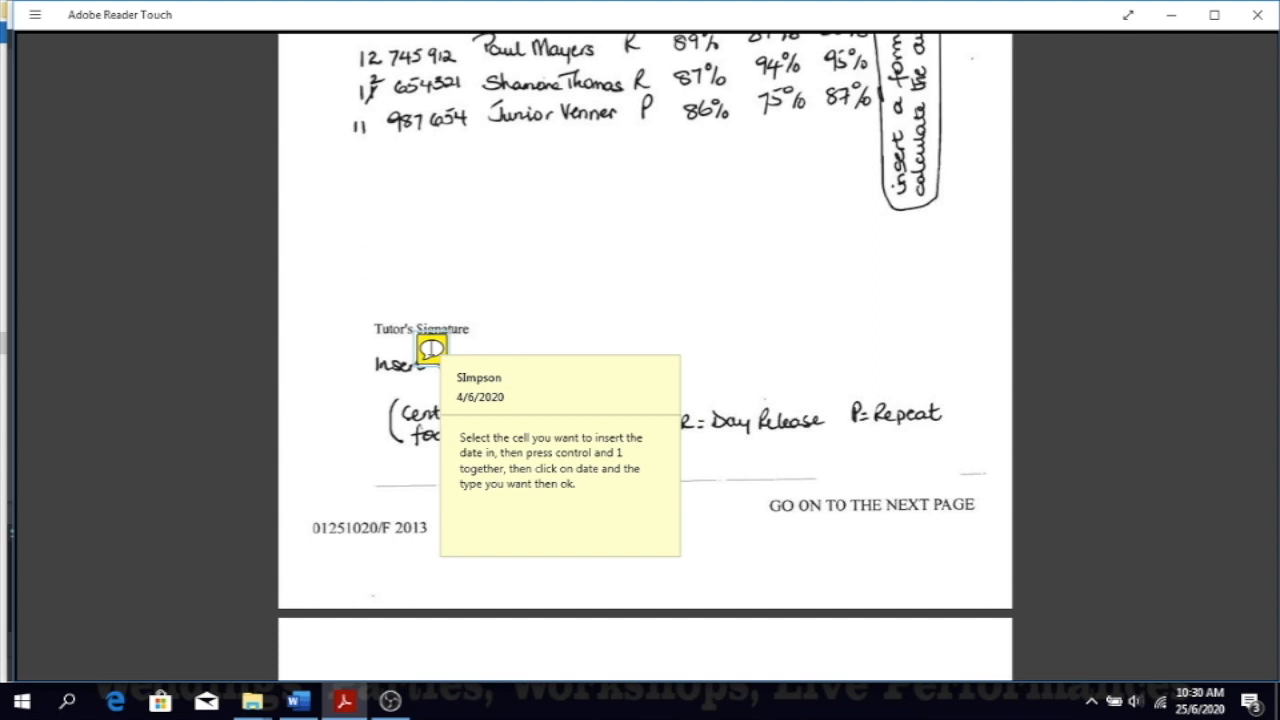
- Launch Excel from the Start menu search
left_click(22, 700)
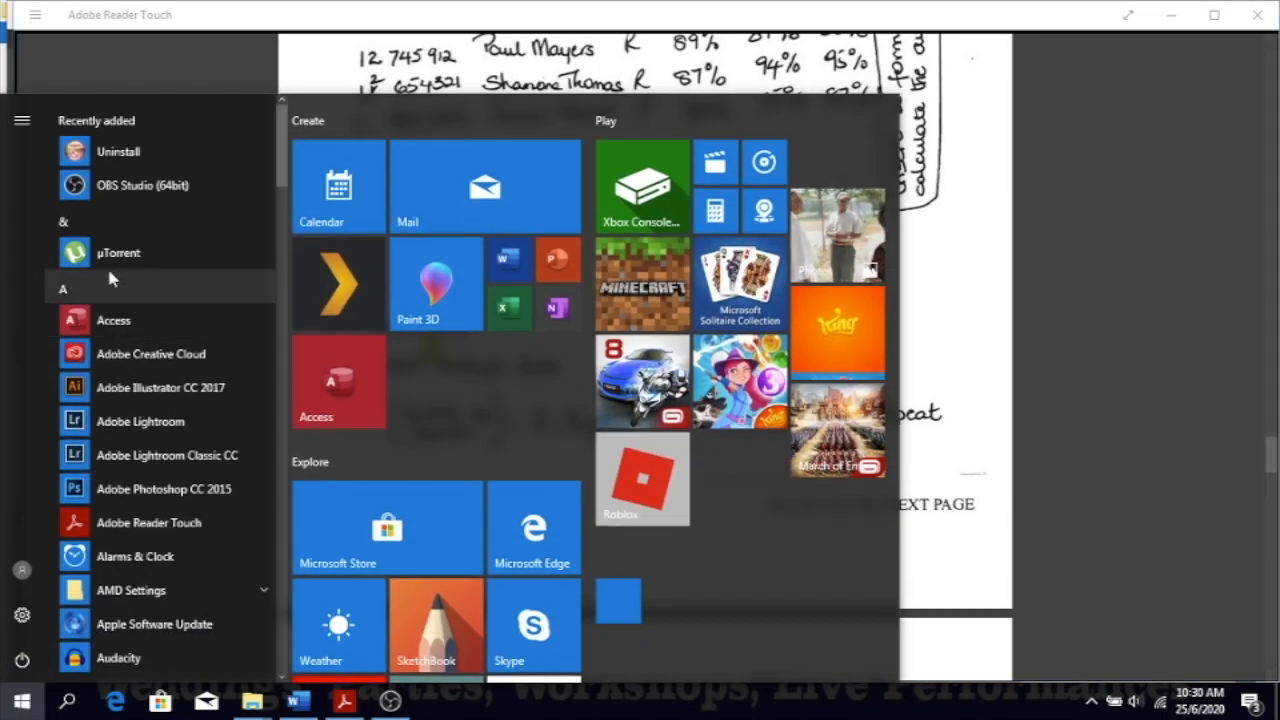
type("excel")
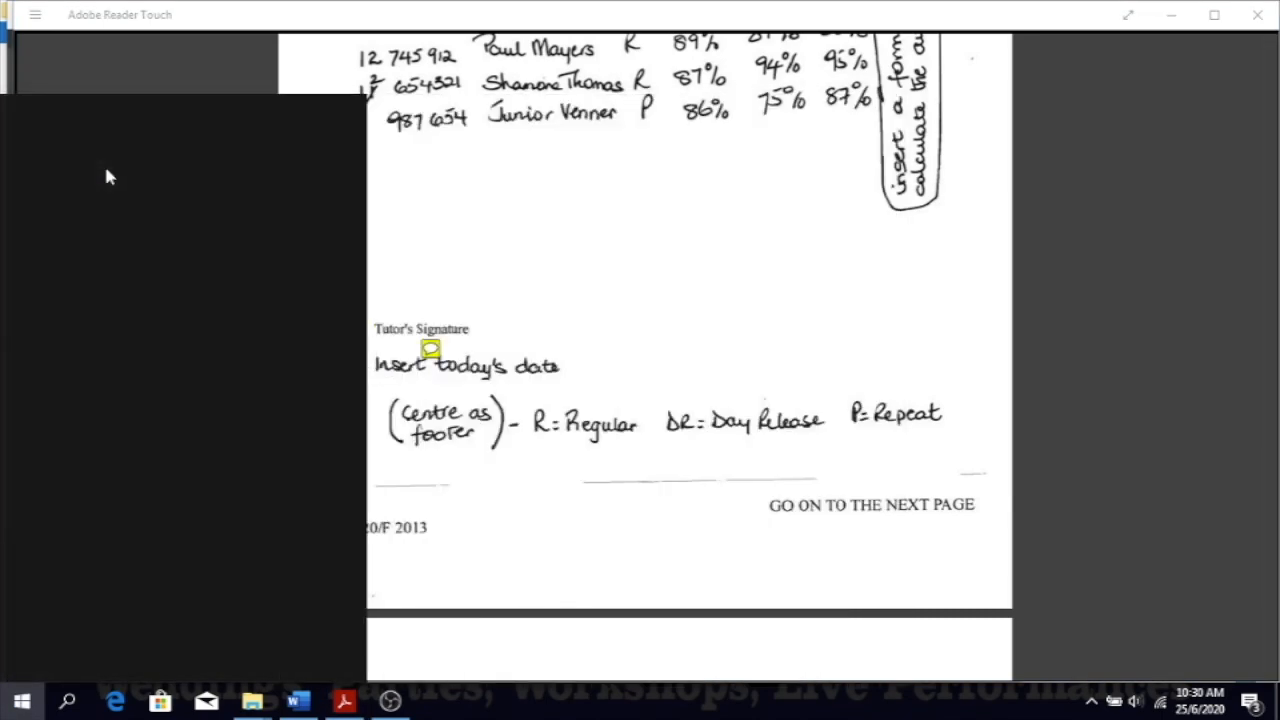
key("Return")
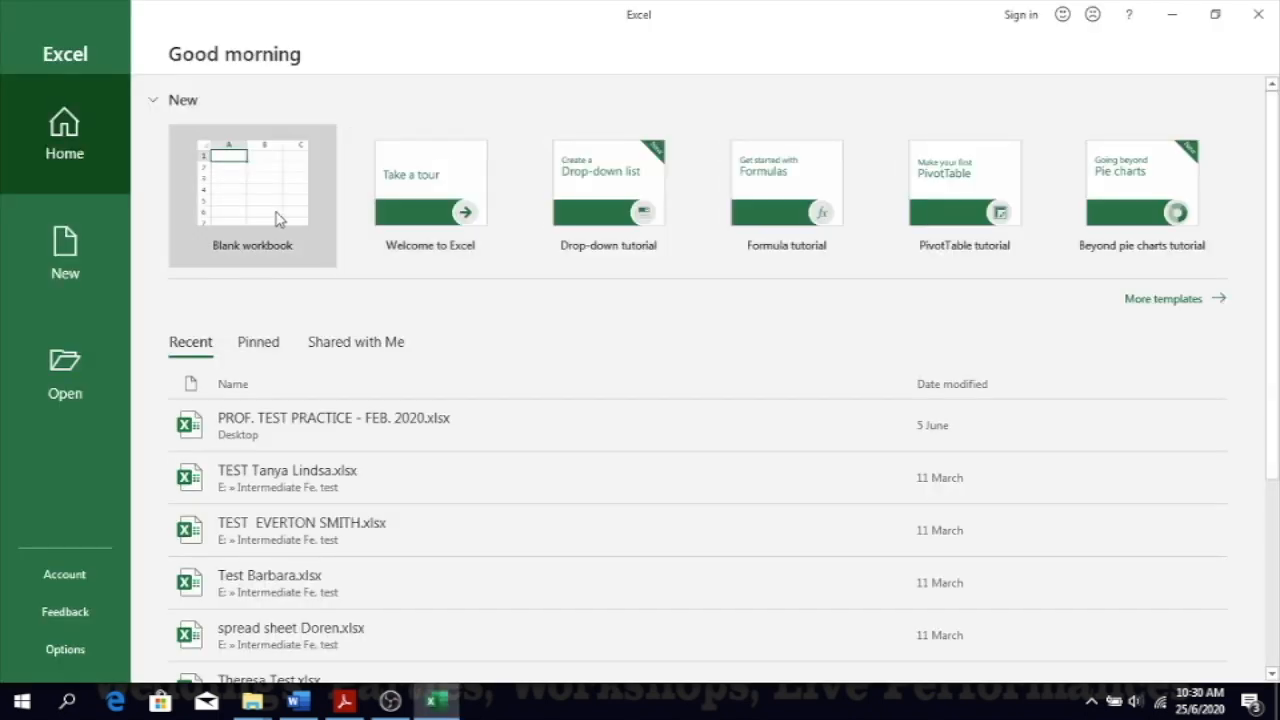
- Start a blank workbook and enter June 25, 2020 in cell A1
left_click(279, 218)
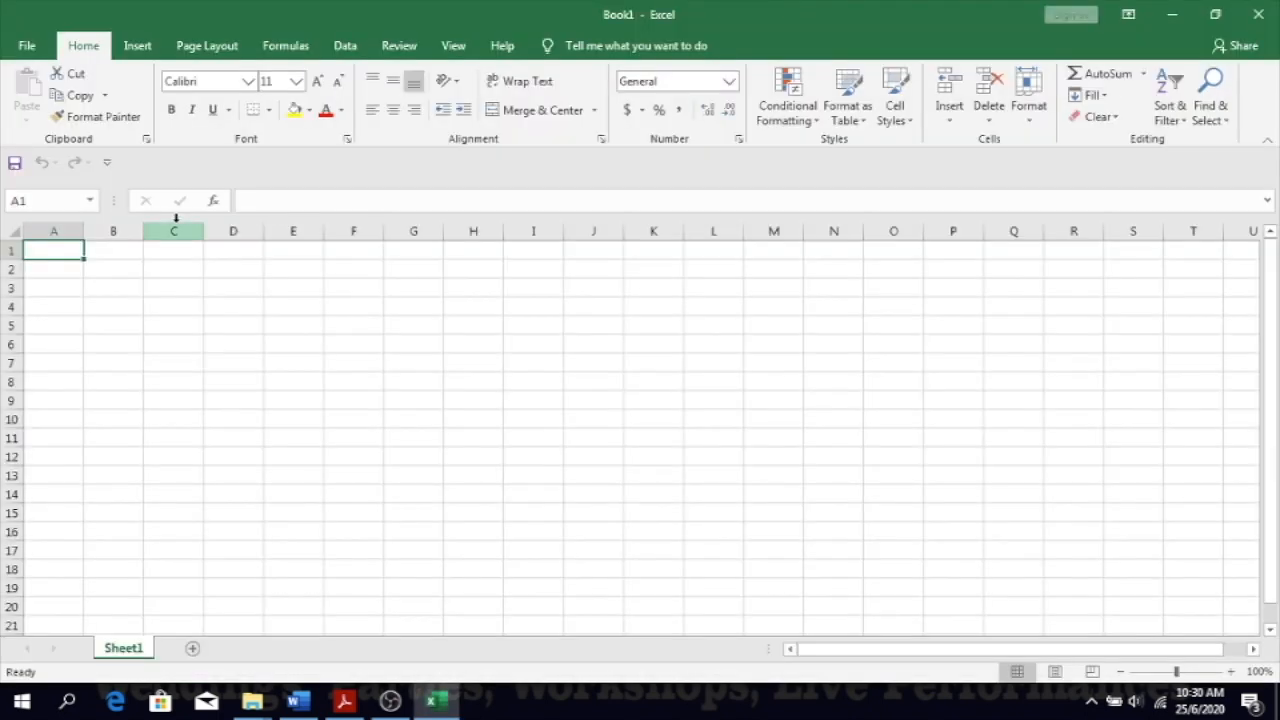
type("June")
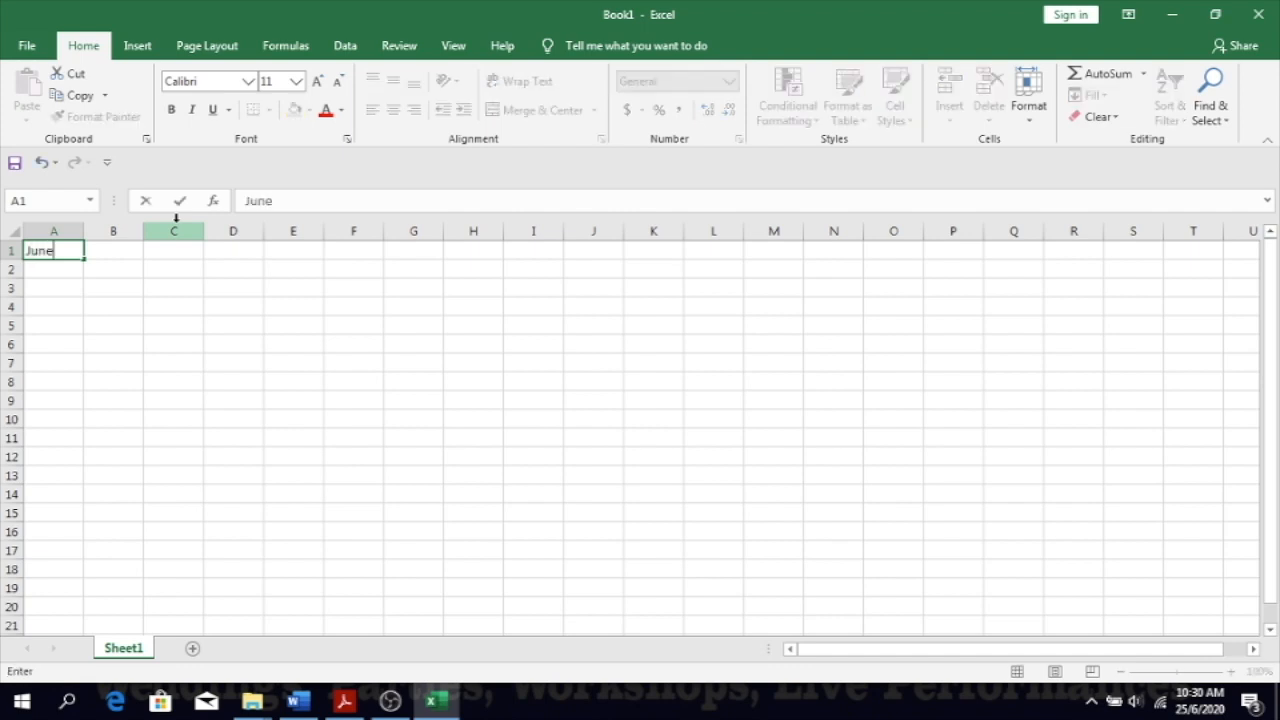
type("5, 2")
type("0")
type("20")
left_click(113, 305)
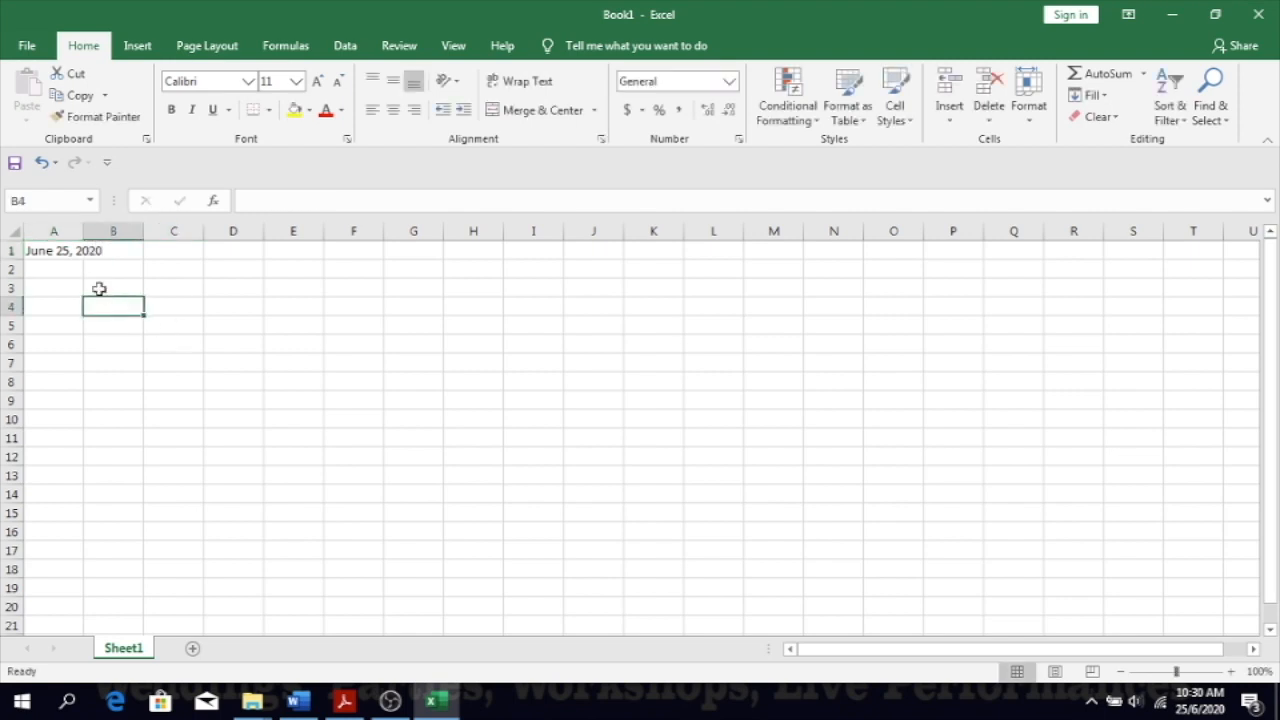
left_click(60, 250)
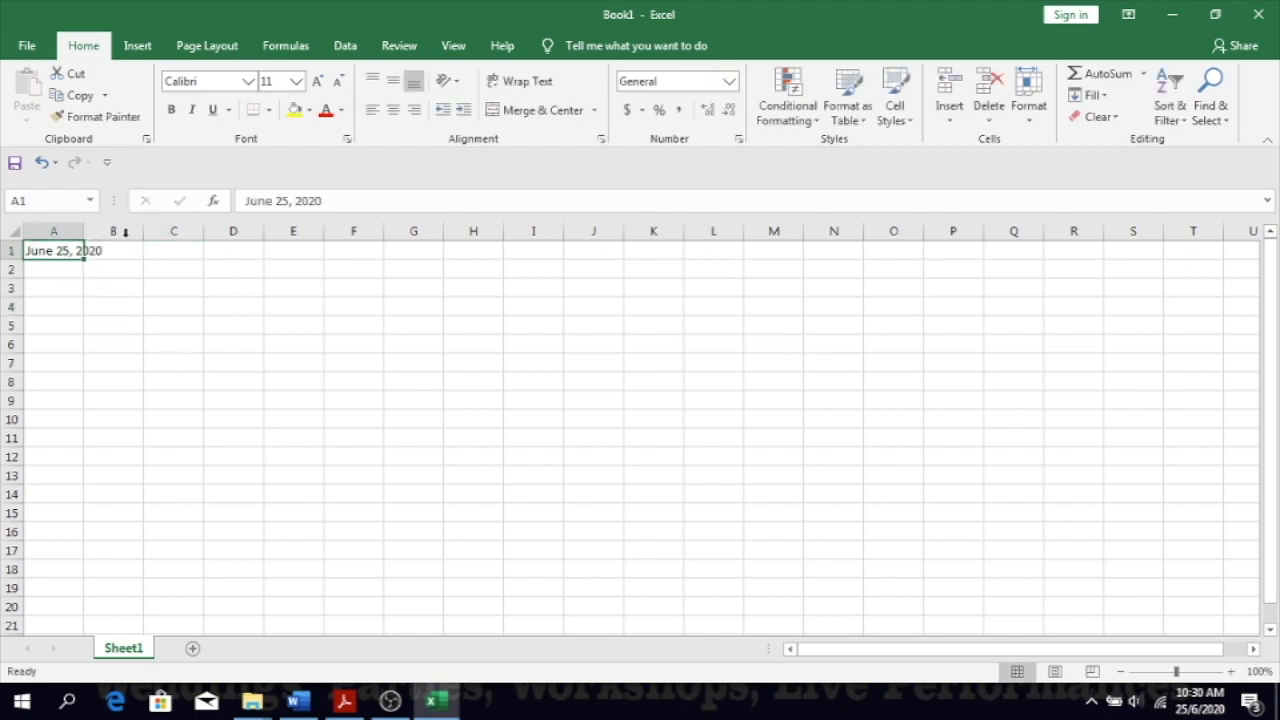
- Format A1 with the long weekday-day-month-year date type and widen column A
left_click(1043, 108)
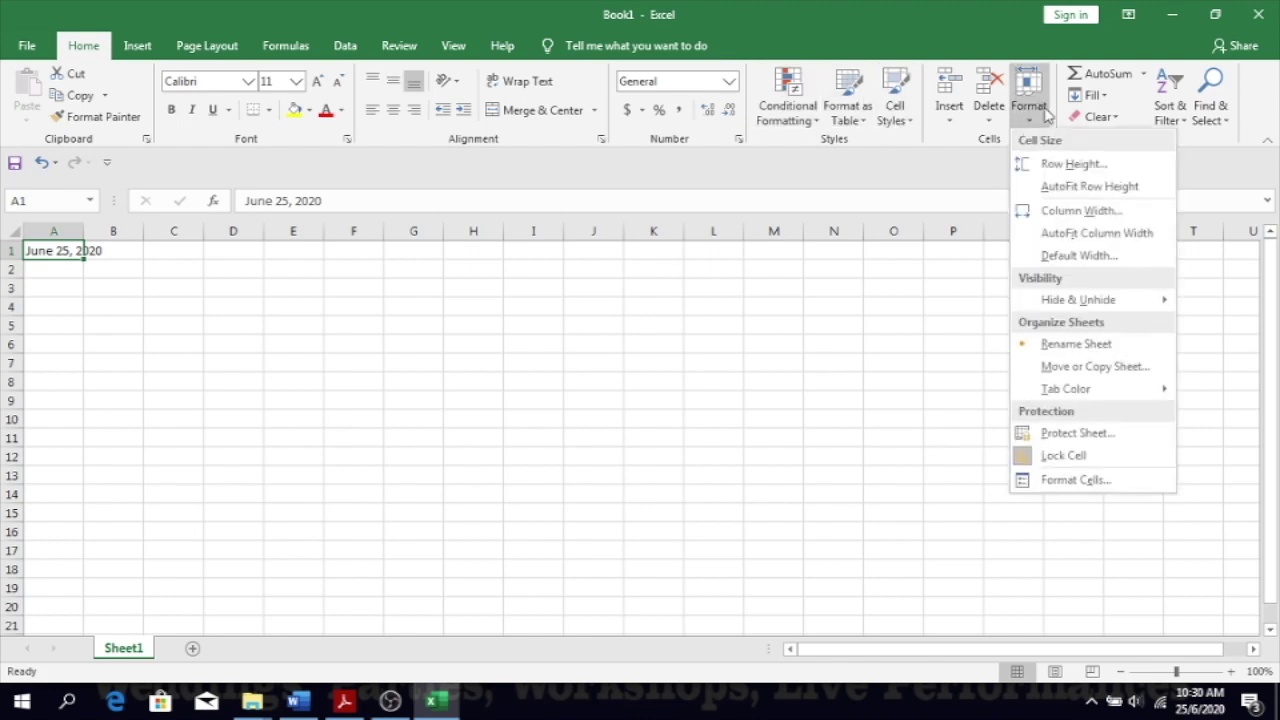
left_click(1047, 481)
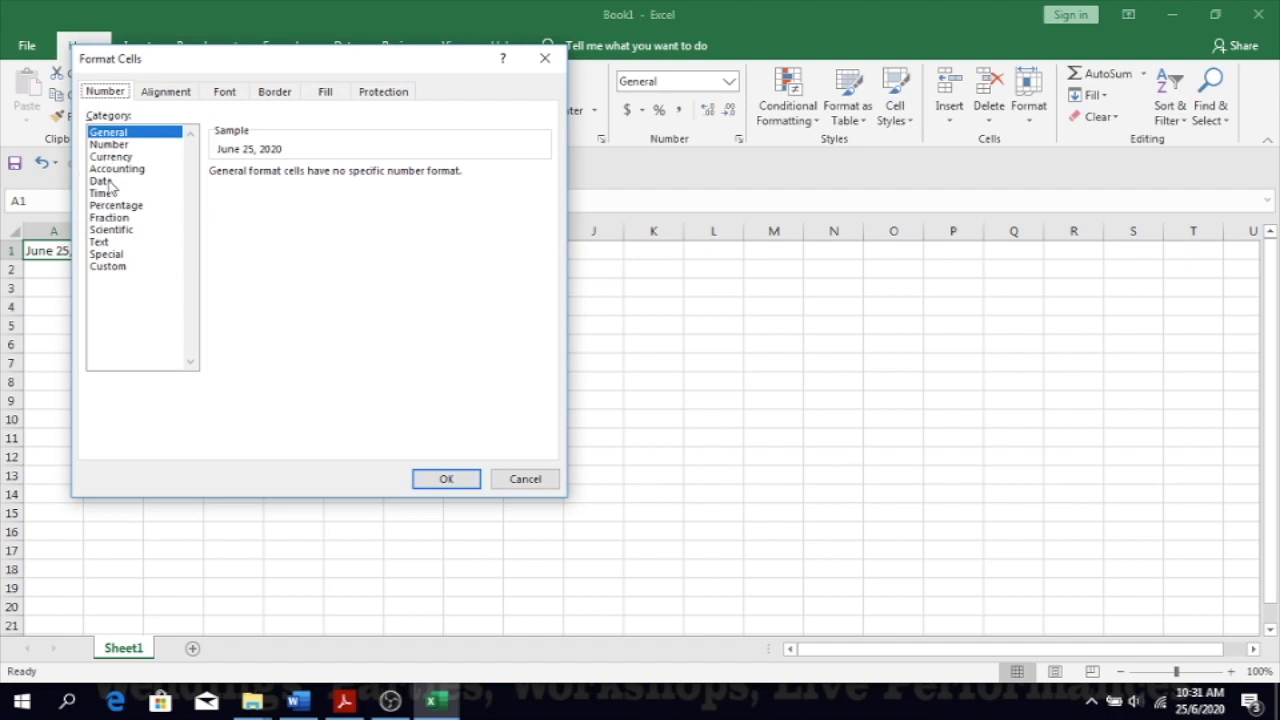
left_click(104, 181)
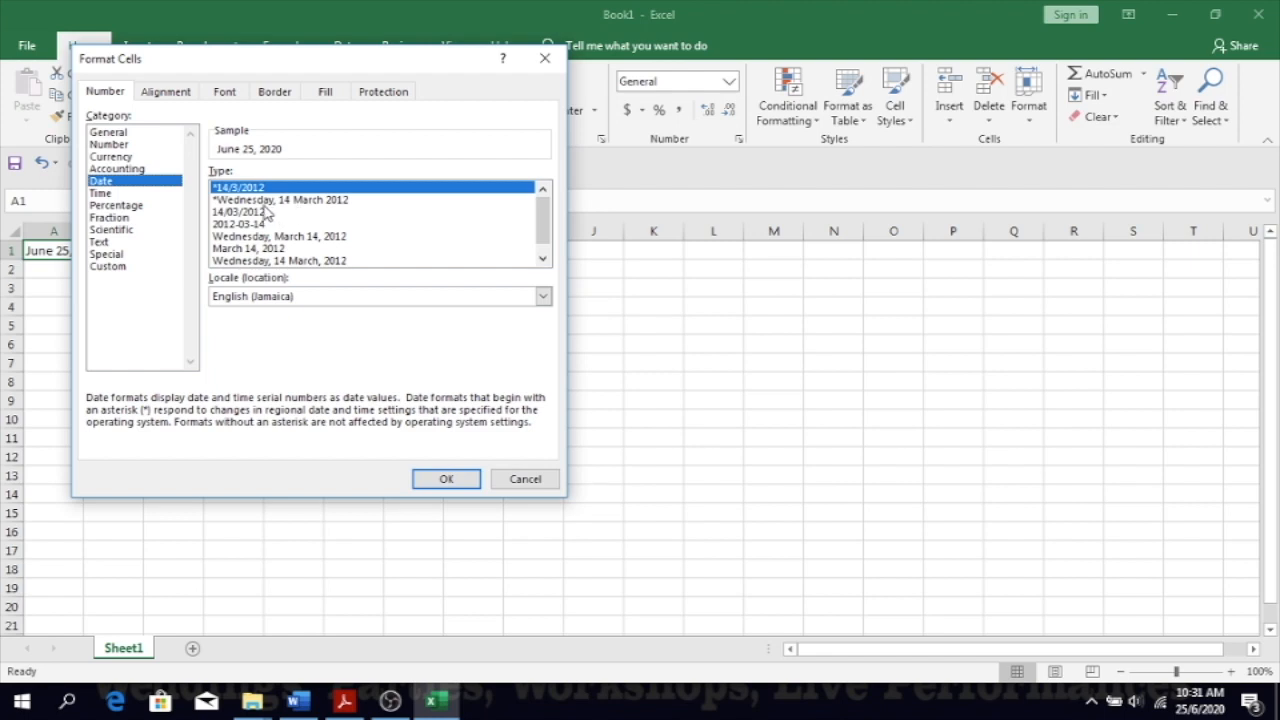
left_click(266, 200)
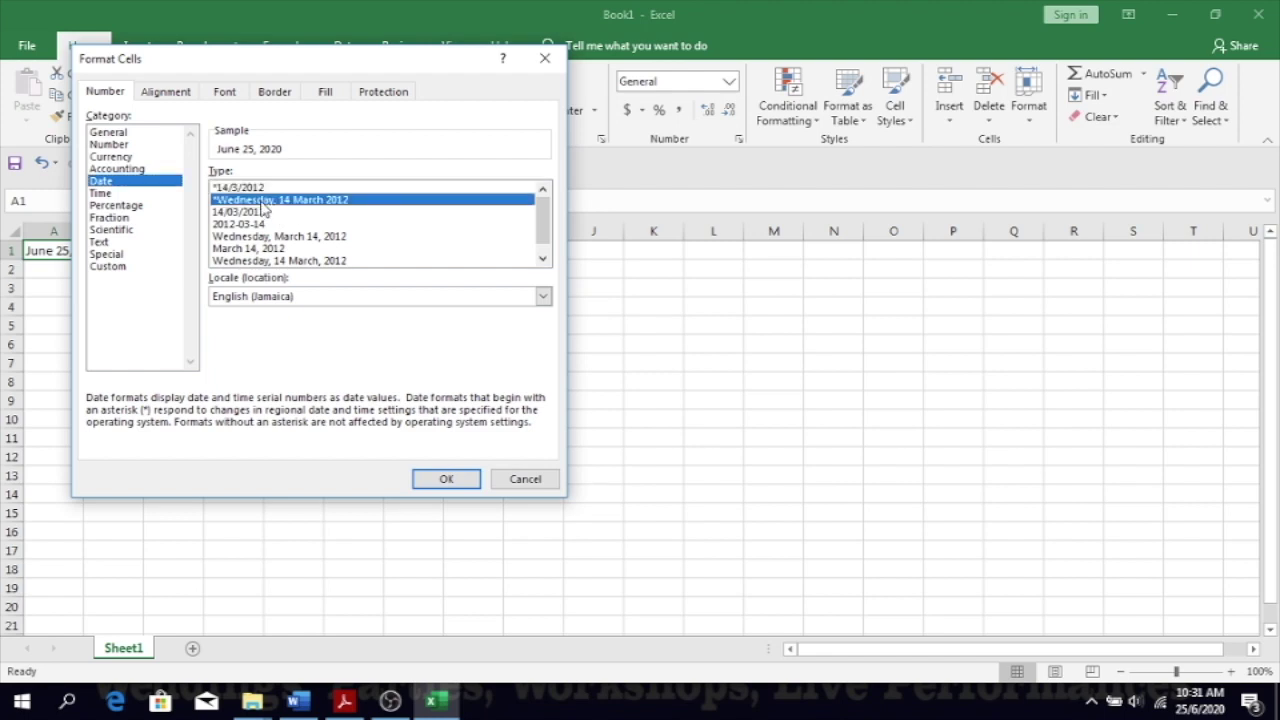
left_click(440, 484)
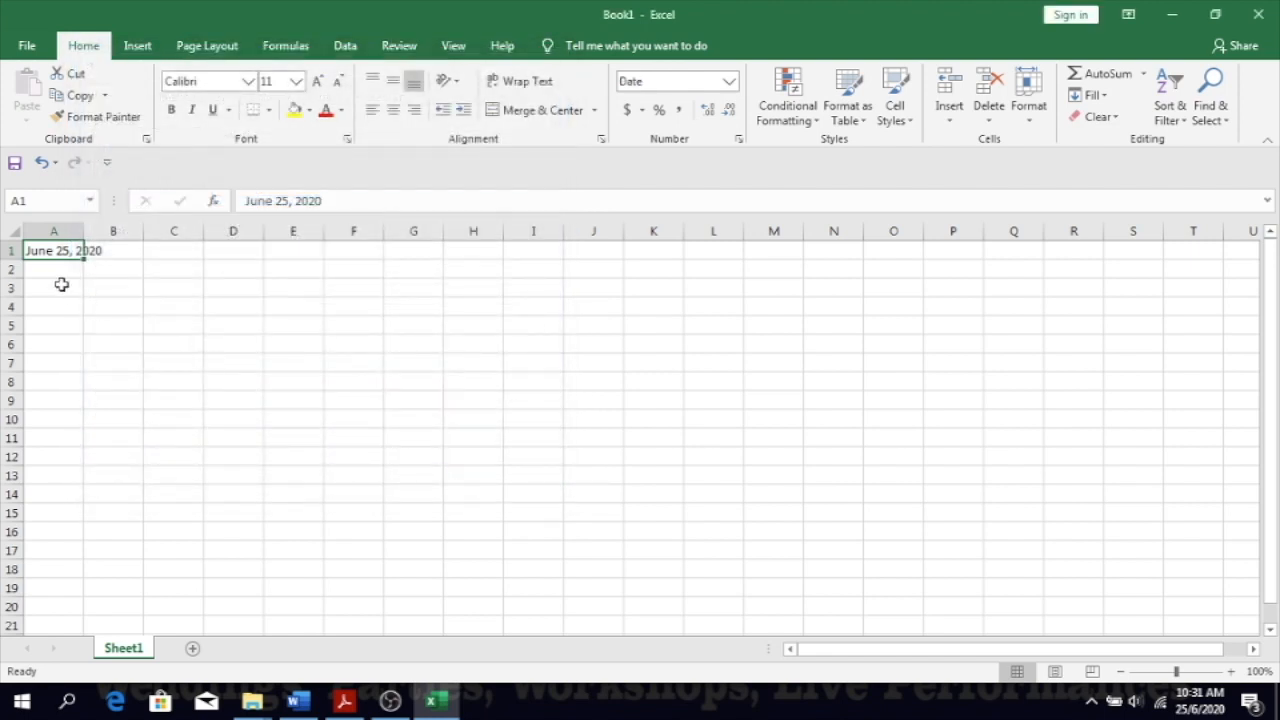
double_click(82, 232)
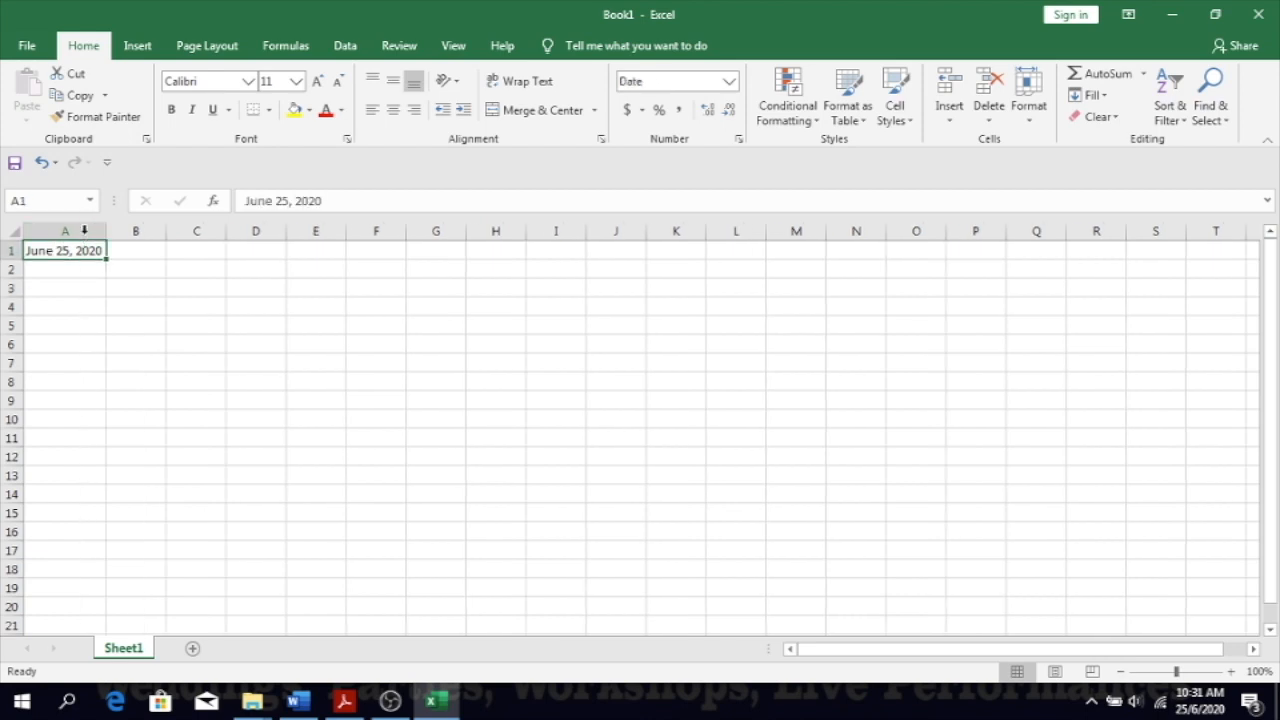
- Reformat A1 with the 14/03/2012 short date type via Format Cells
left_click(729, 82)
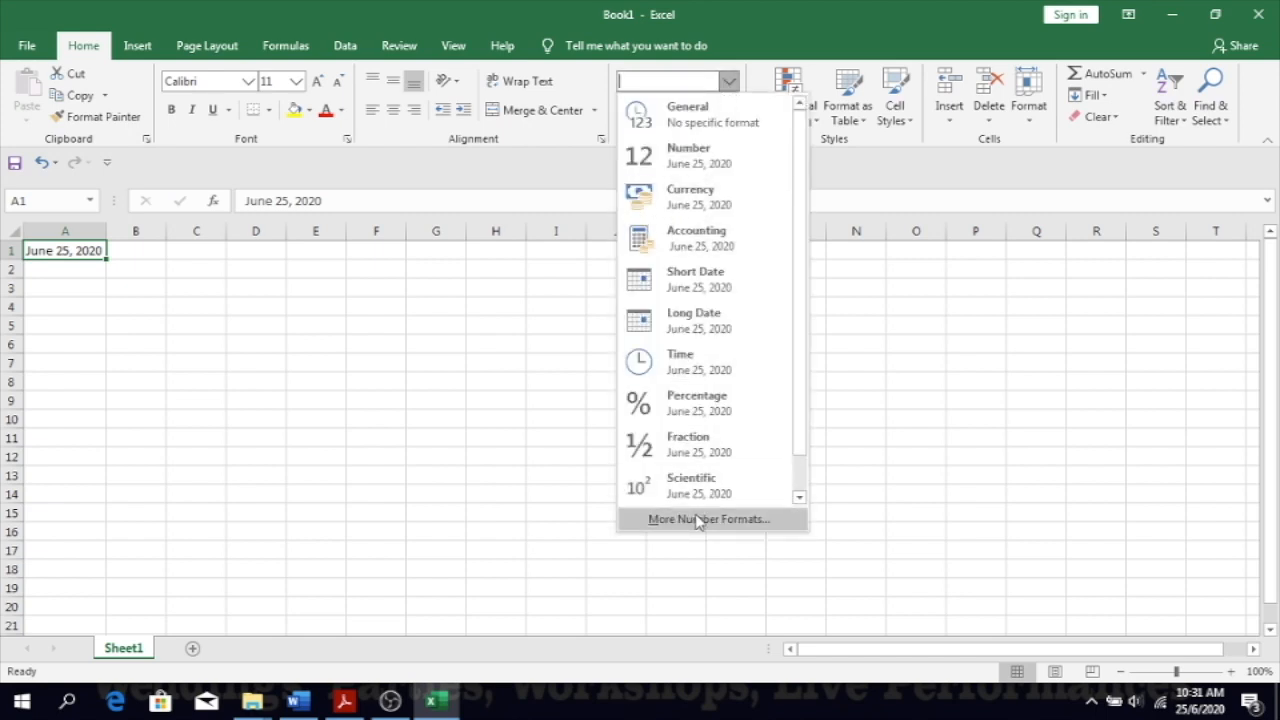
left_click(1030, 120)
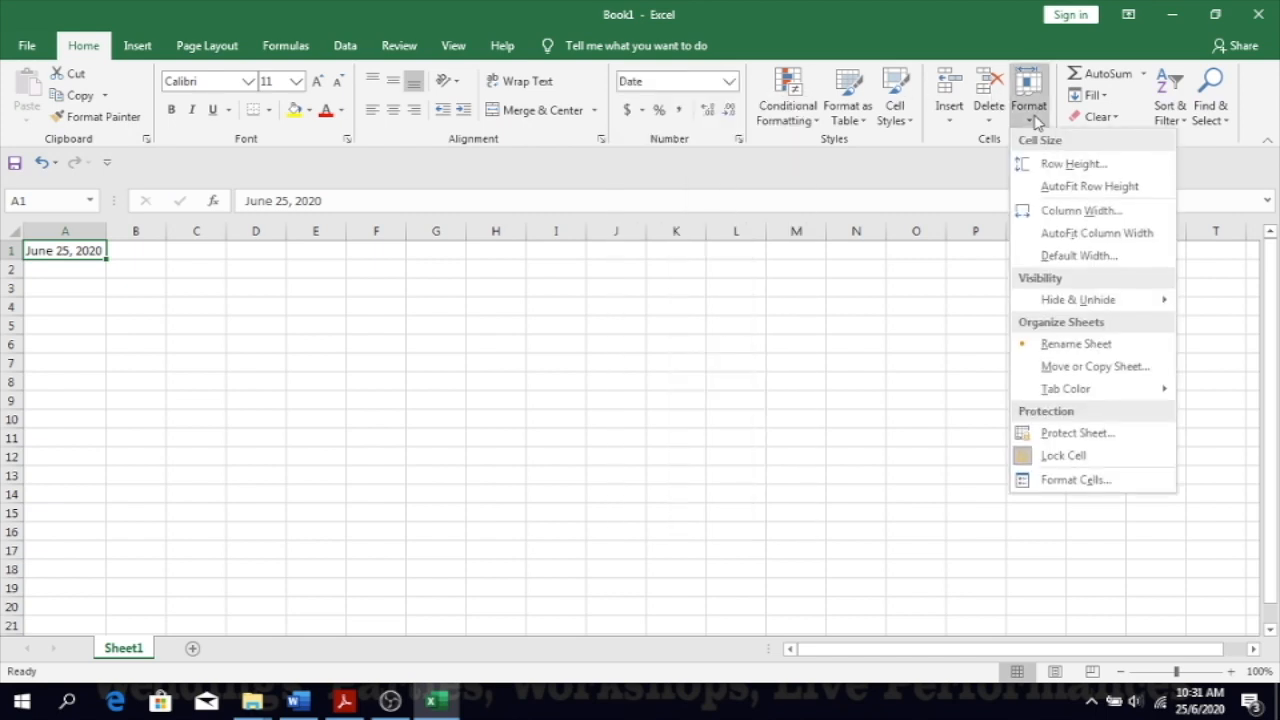
left_click(1075, 479)
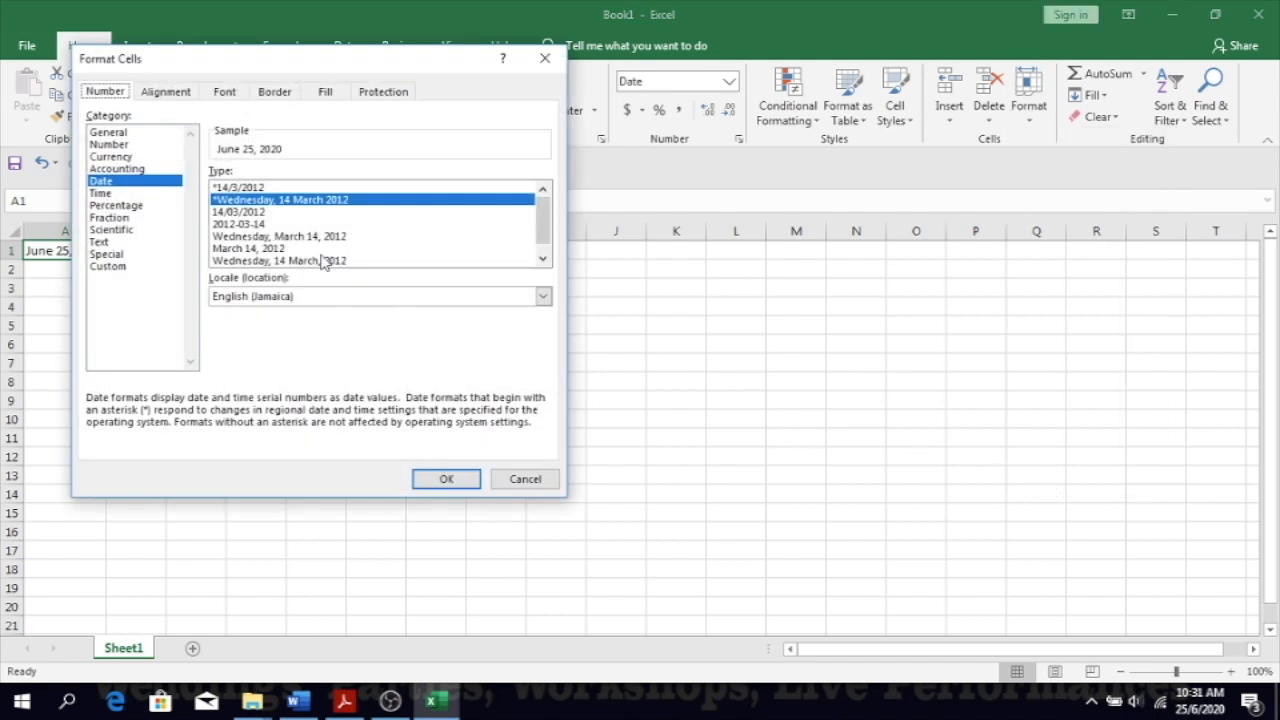
left_click(238, 212)
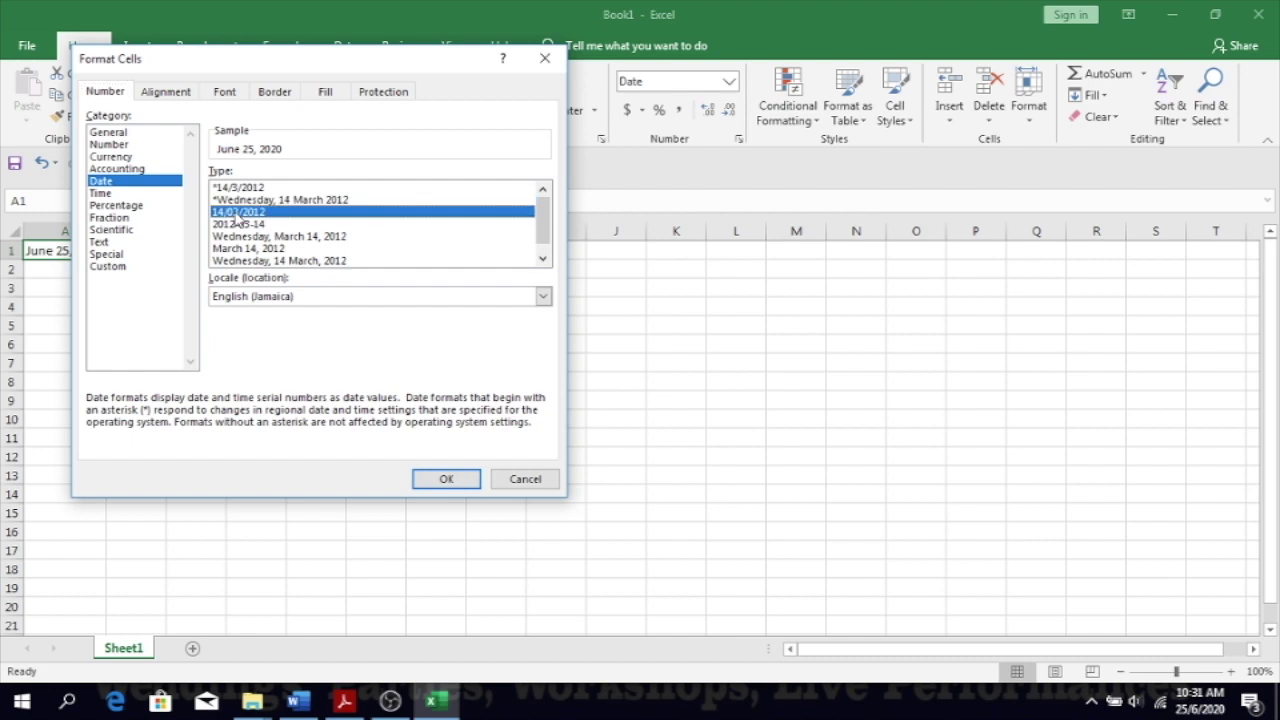
left_click(446, 479)
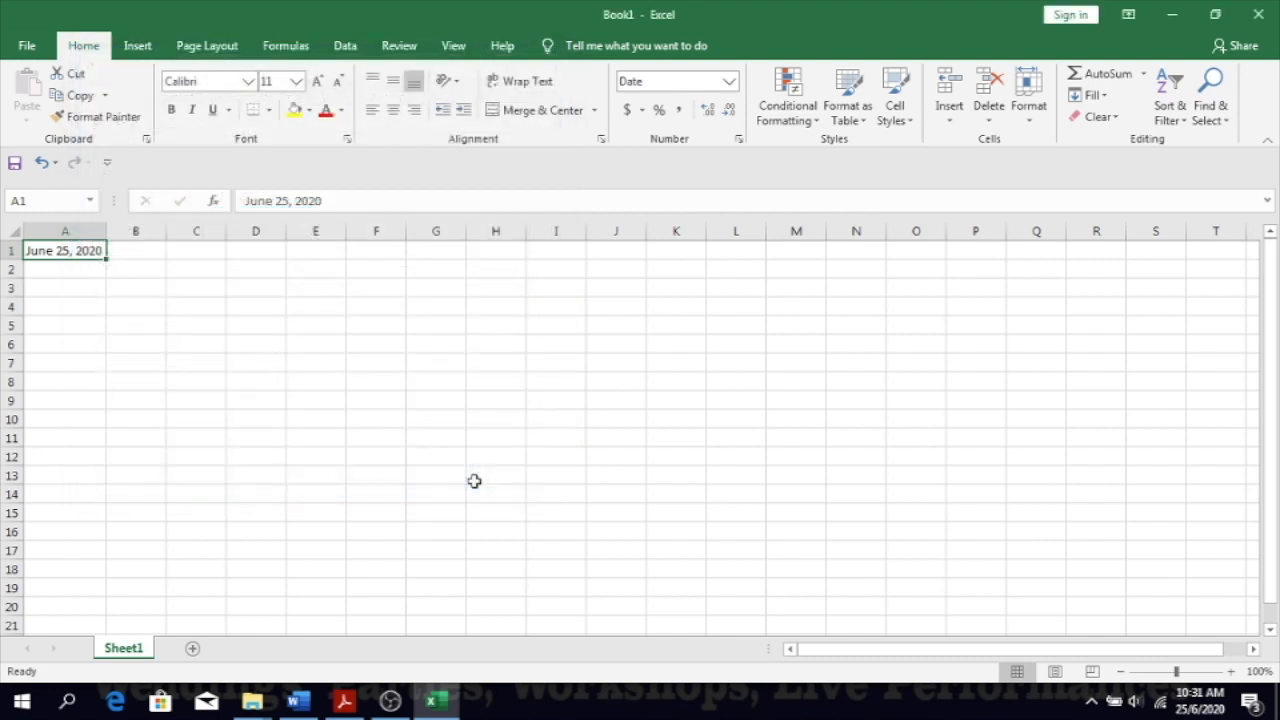
- Give A1 the 14/3/2012 date style through Format Cells after trying March 14, 2012
left_click(50, 287)
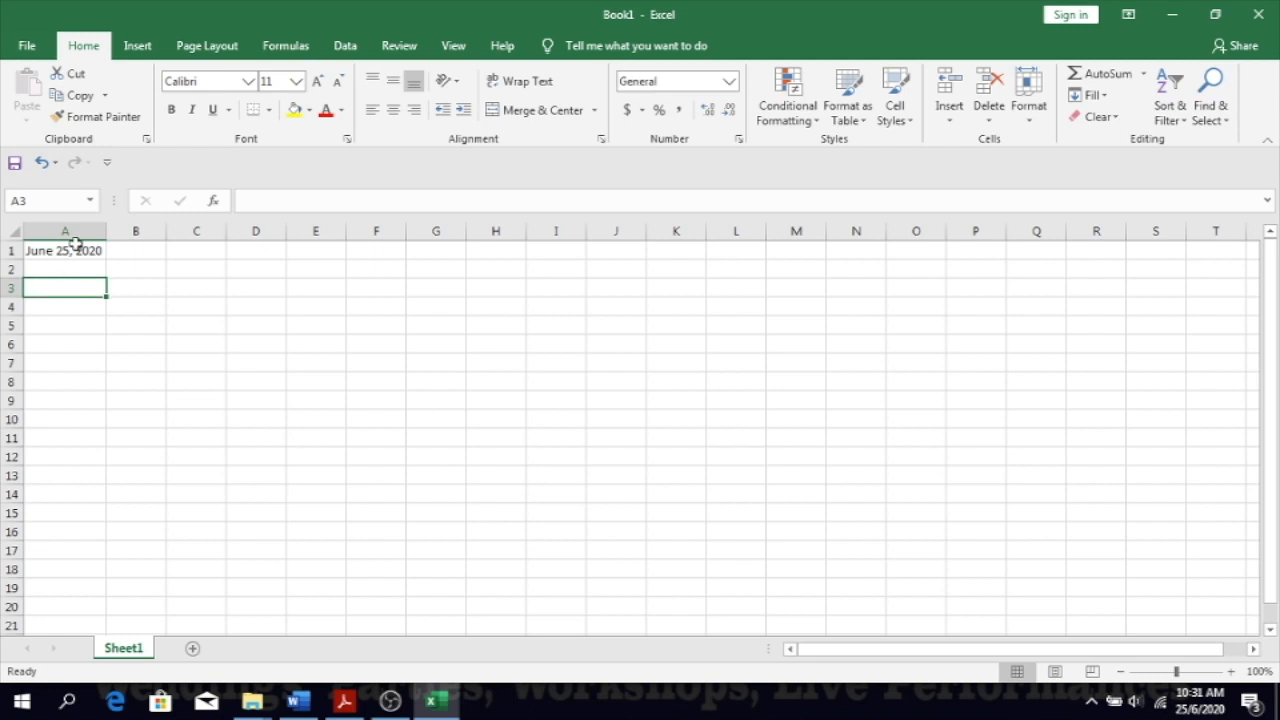
left_click(72, 248)
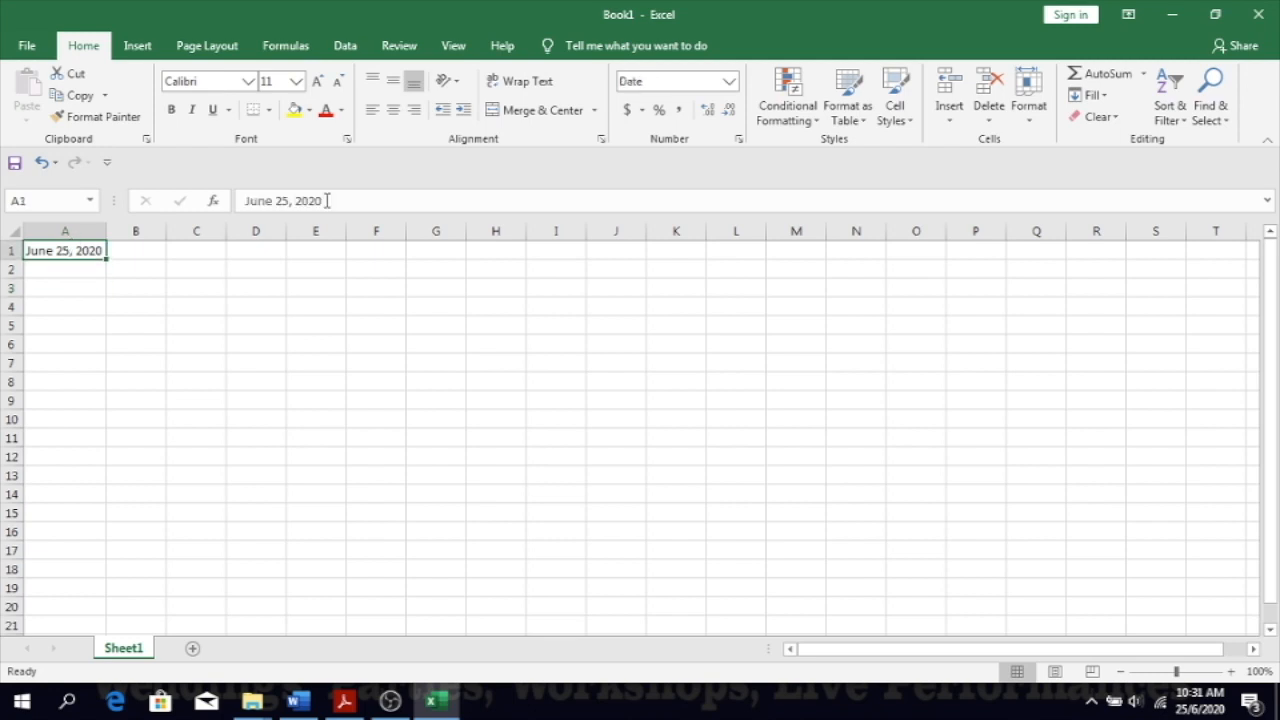
left_click(1029, 110)
left_click(1052, 485)
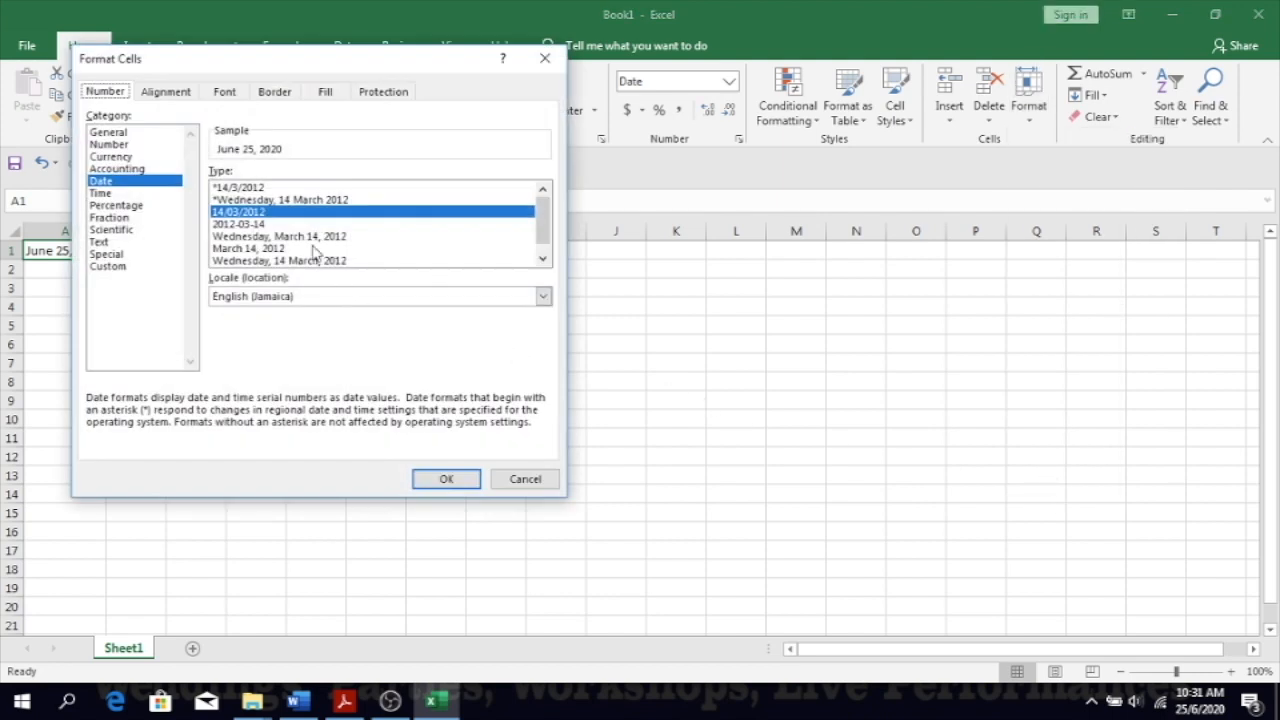
left_click(237, 250)
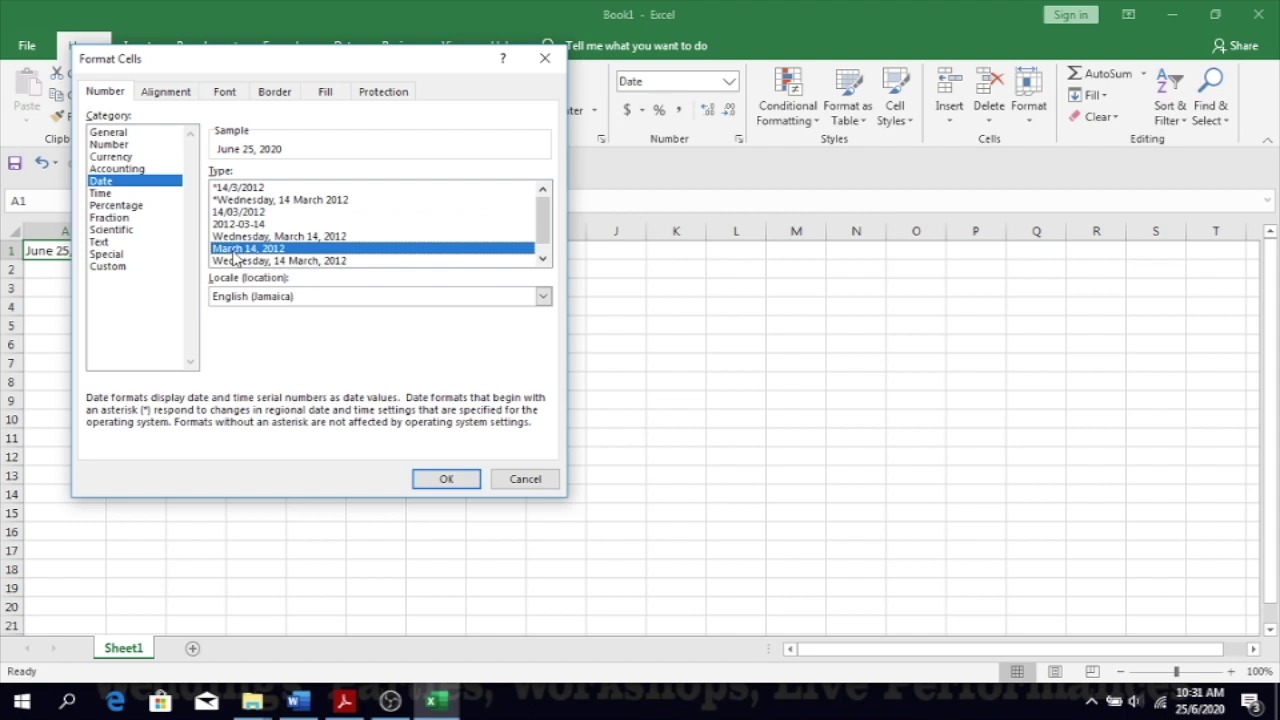
left_click(245, 190)
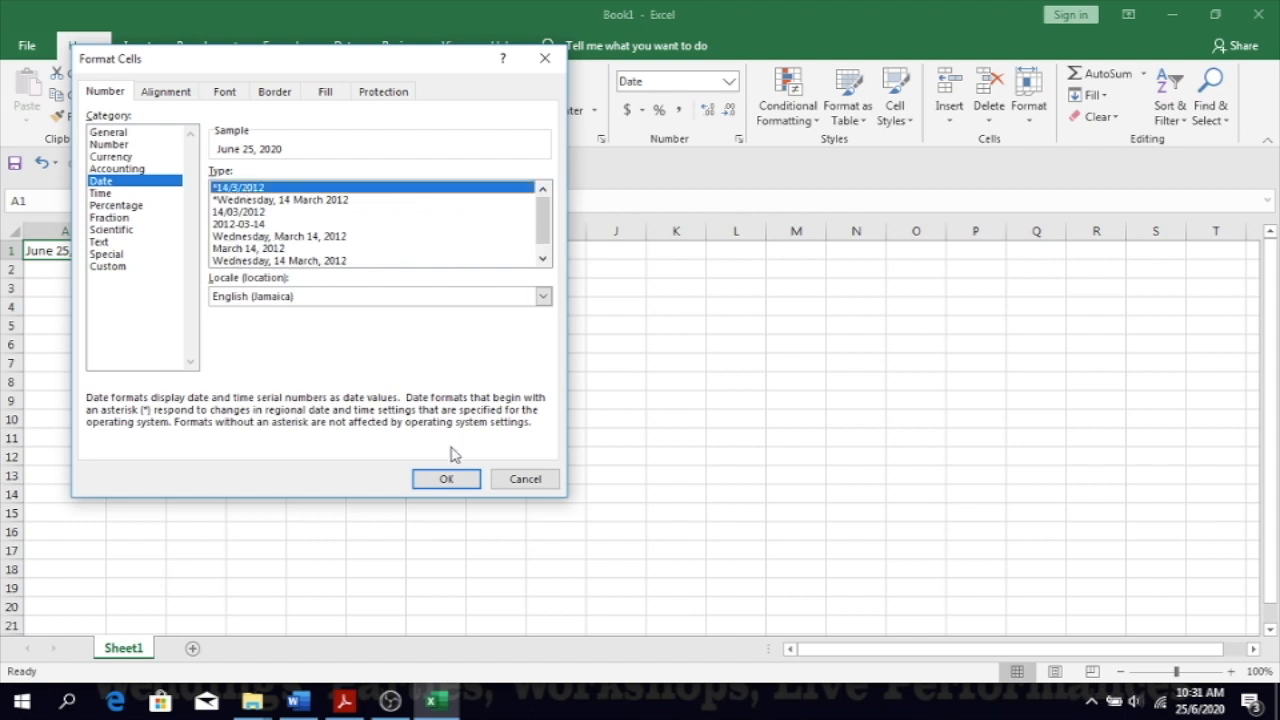
left_click(446, 478)
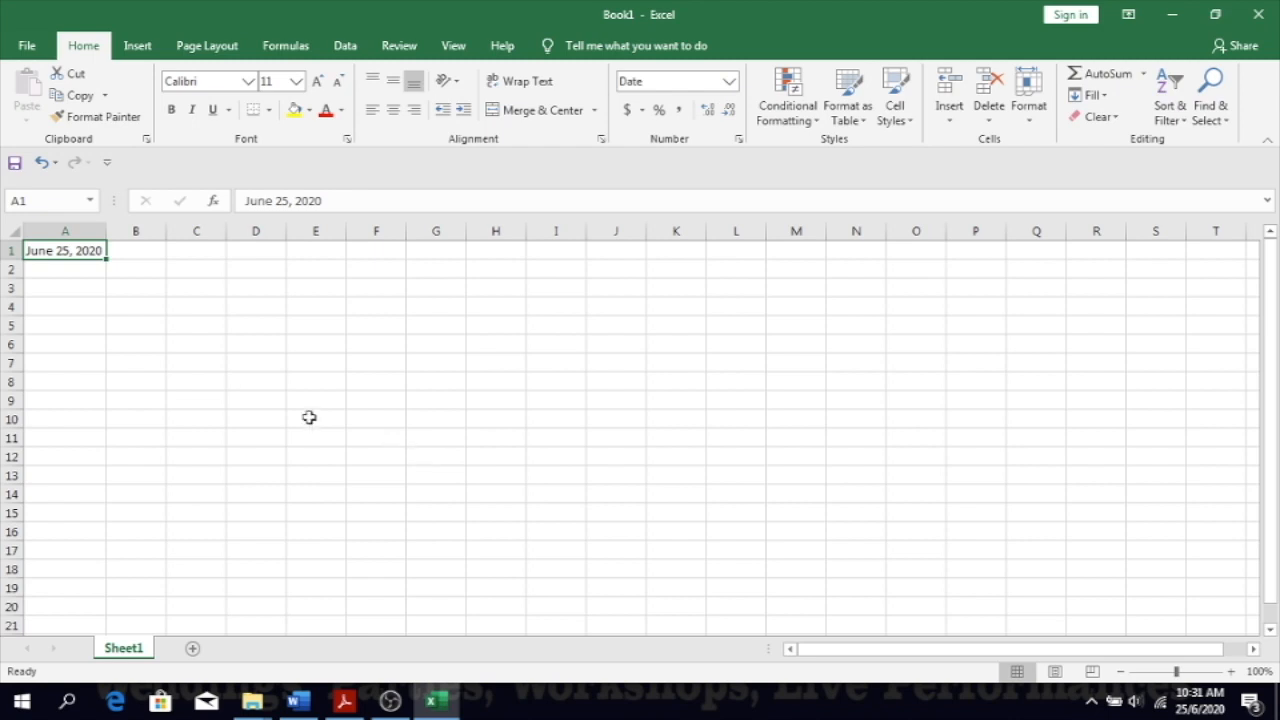
- Reformat A1 again, this time choosing the 14/03/2012 date style
left_click(230, 320)
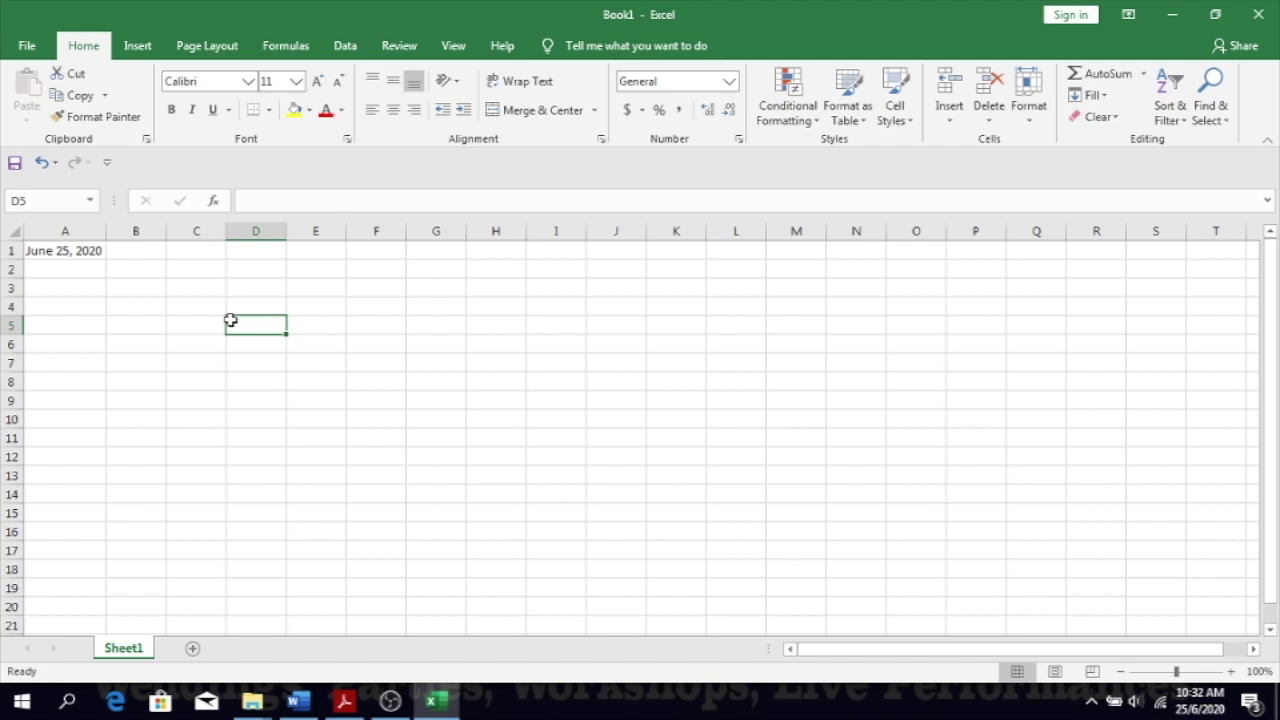
left_click(68, 248)
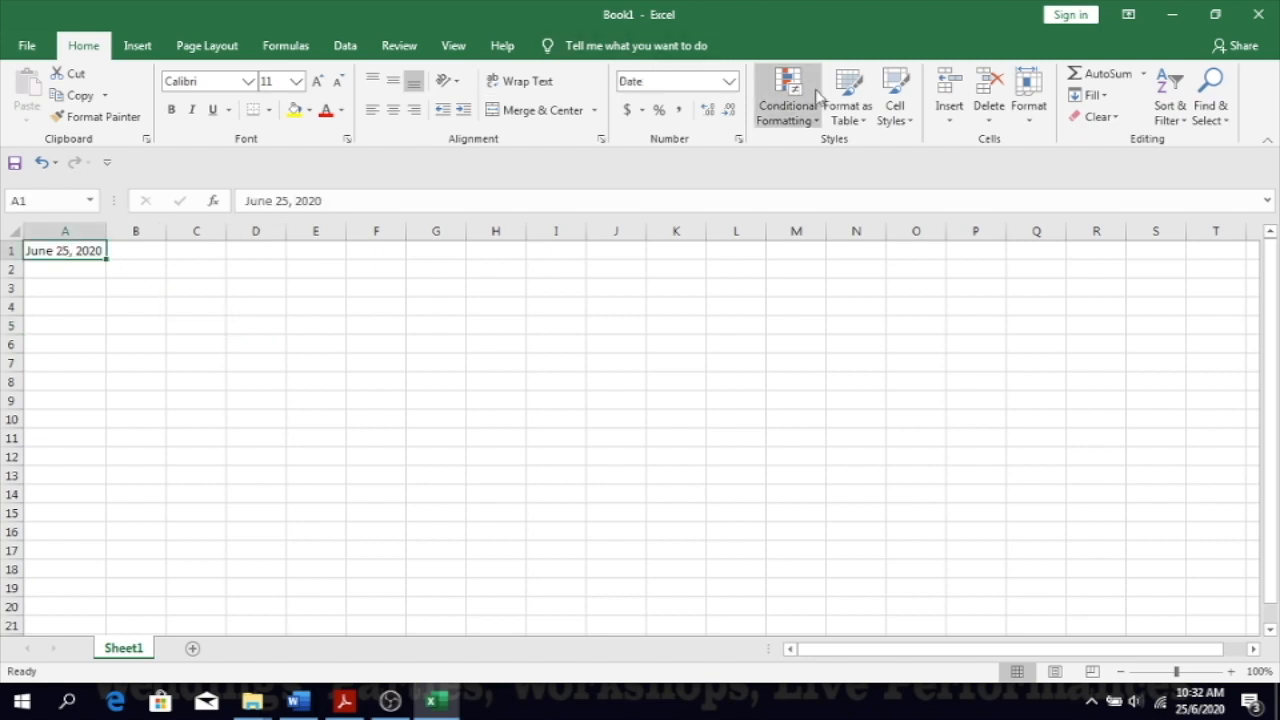
left_click(1029, 100)
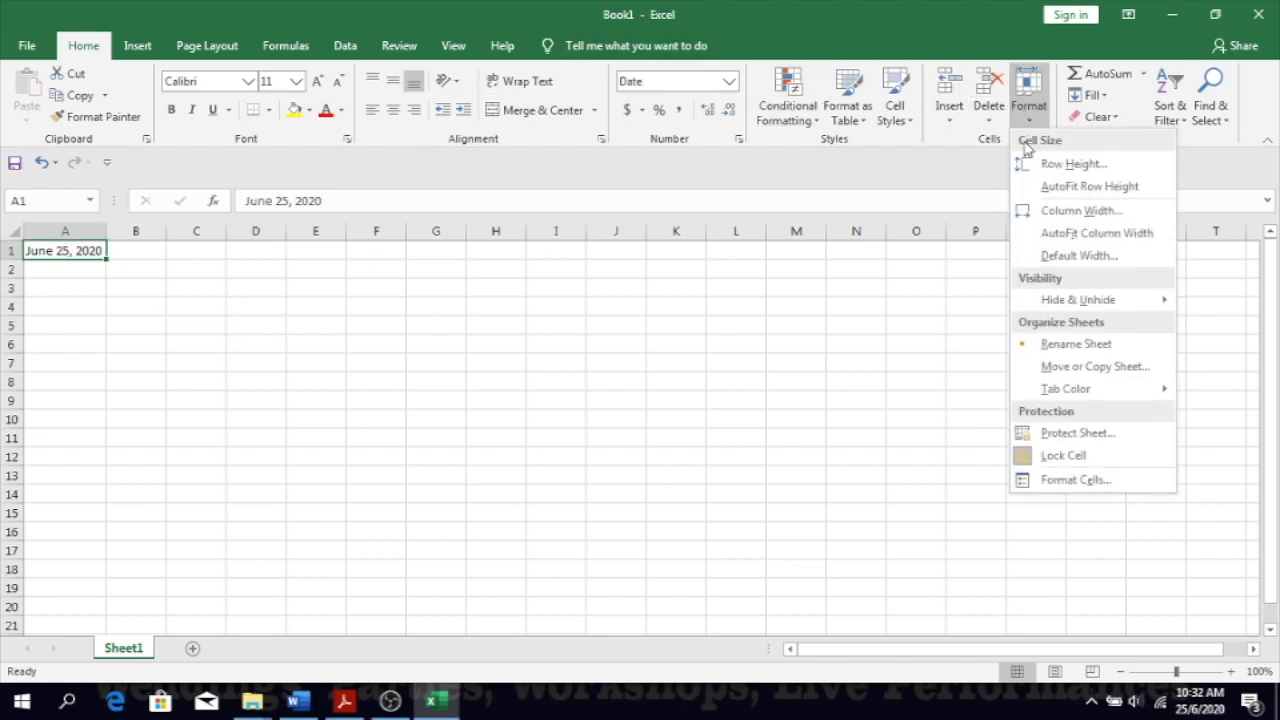
left_click(1083, 482)
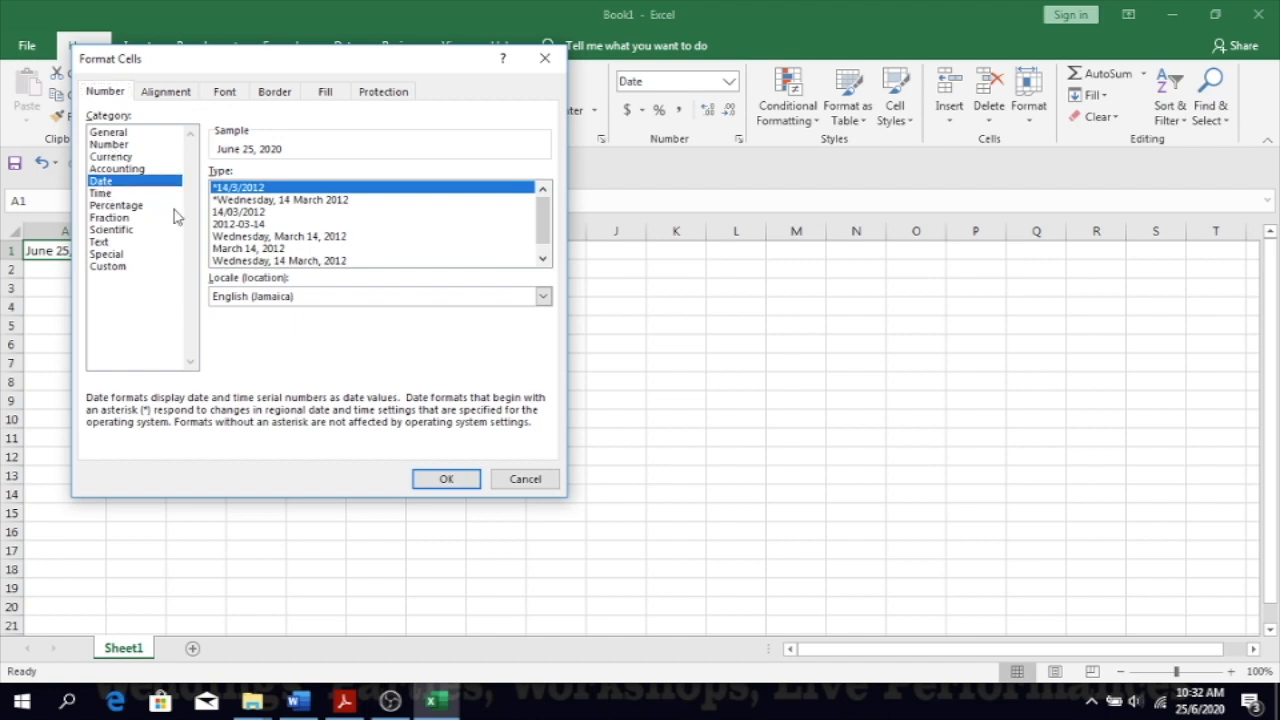
left_click(243, 213)
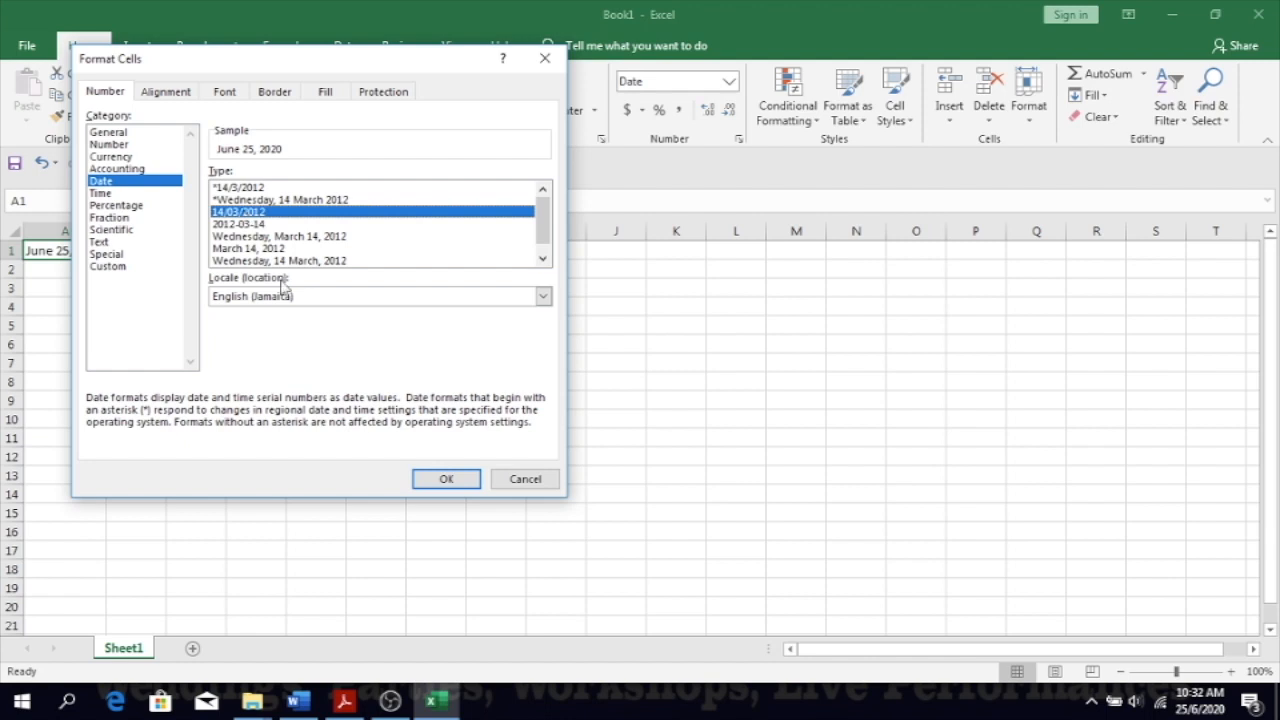
left_click(447, 479)
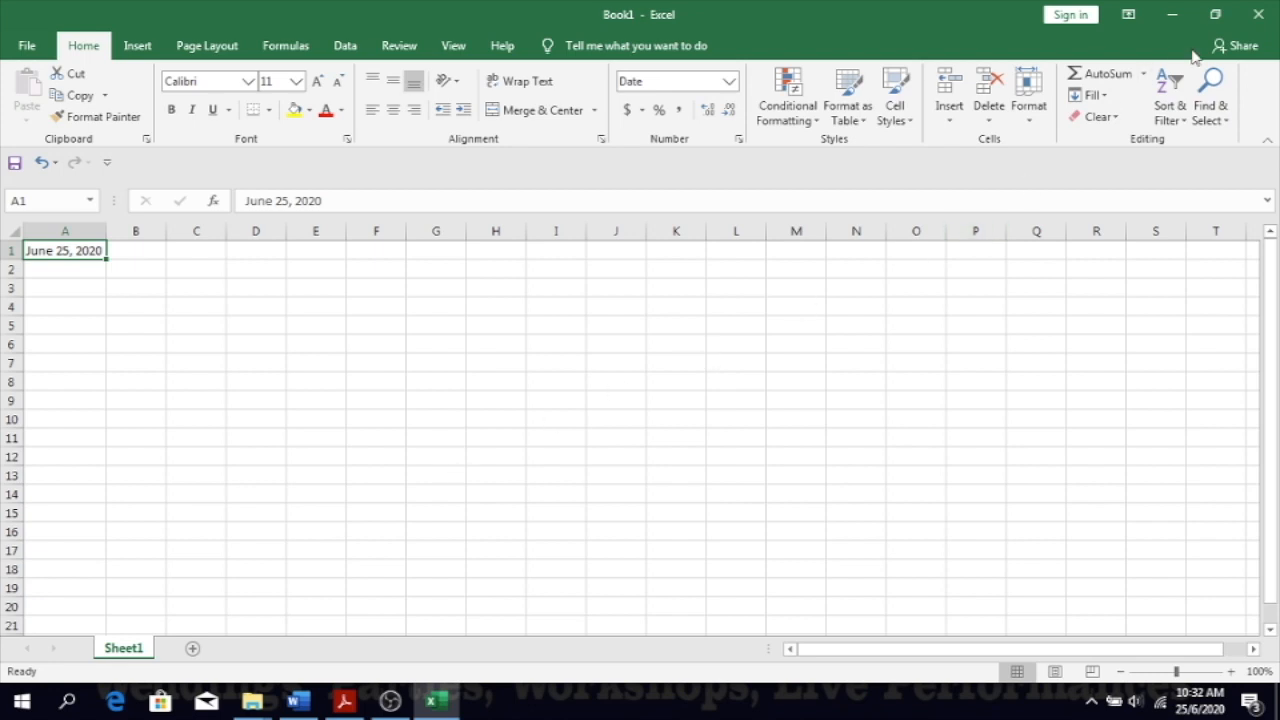
- Close the workbook and discard the changes with Don't Save
left_click(1262, 20)
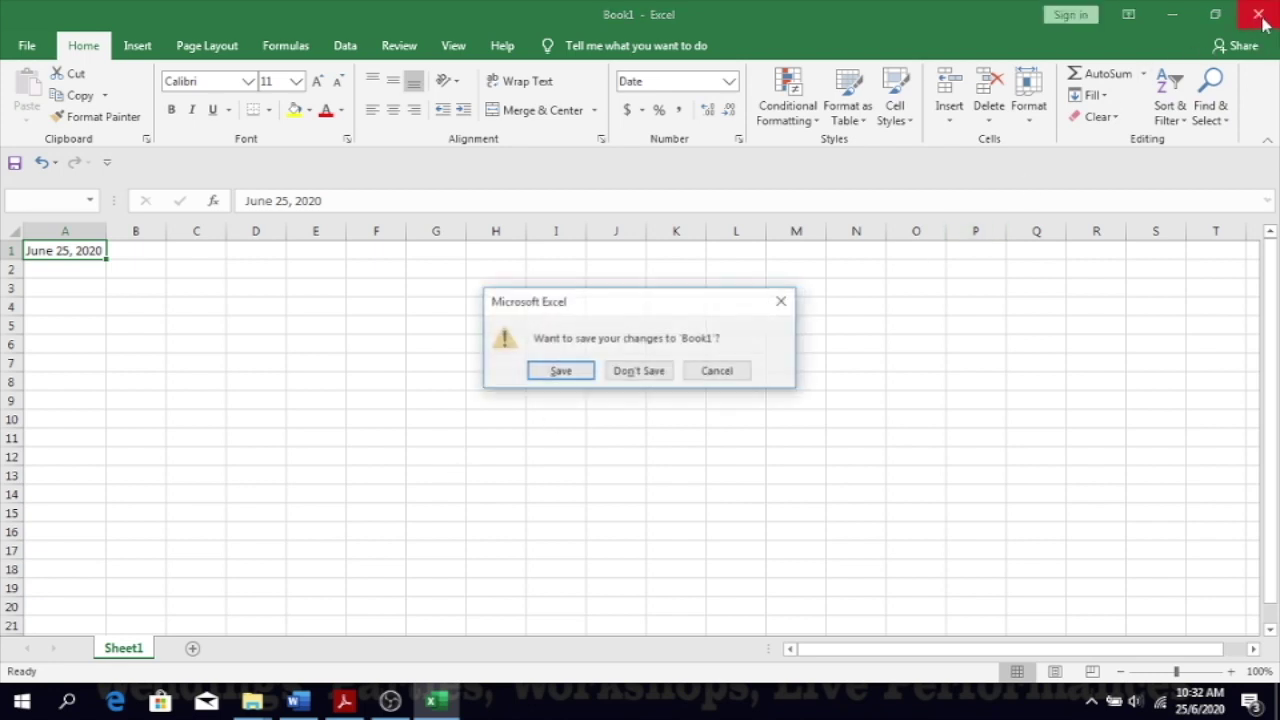
left_click(640, 371)
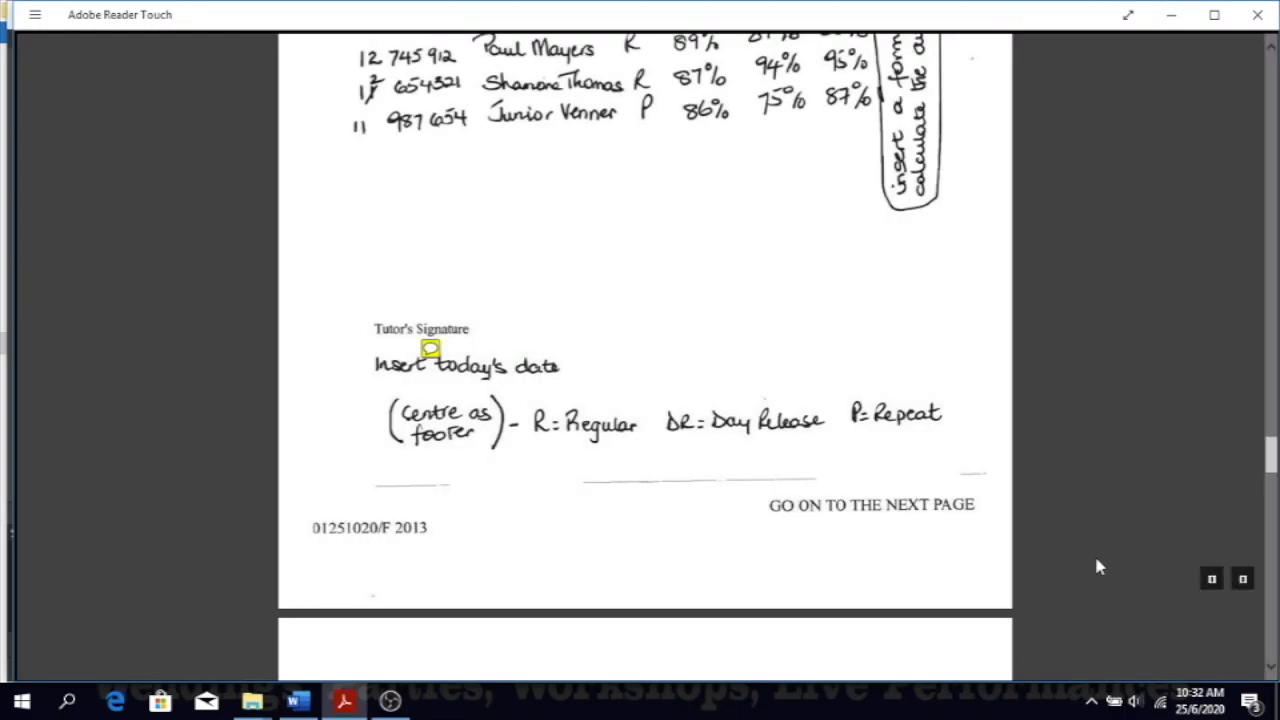
left_click_drag(1270, 670, 1272, 670)
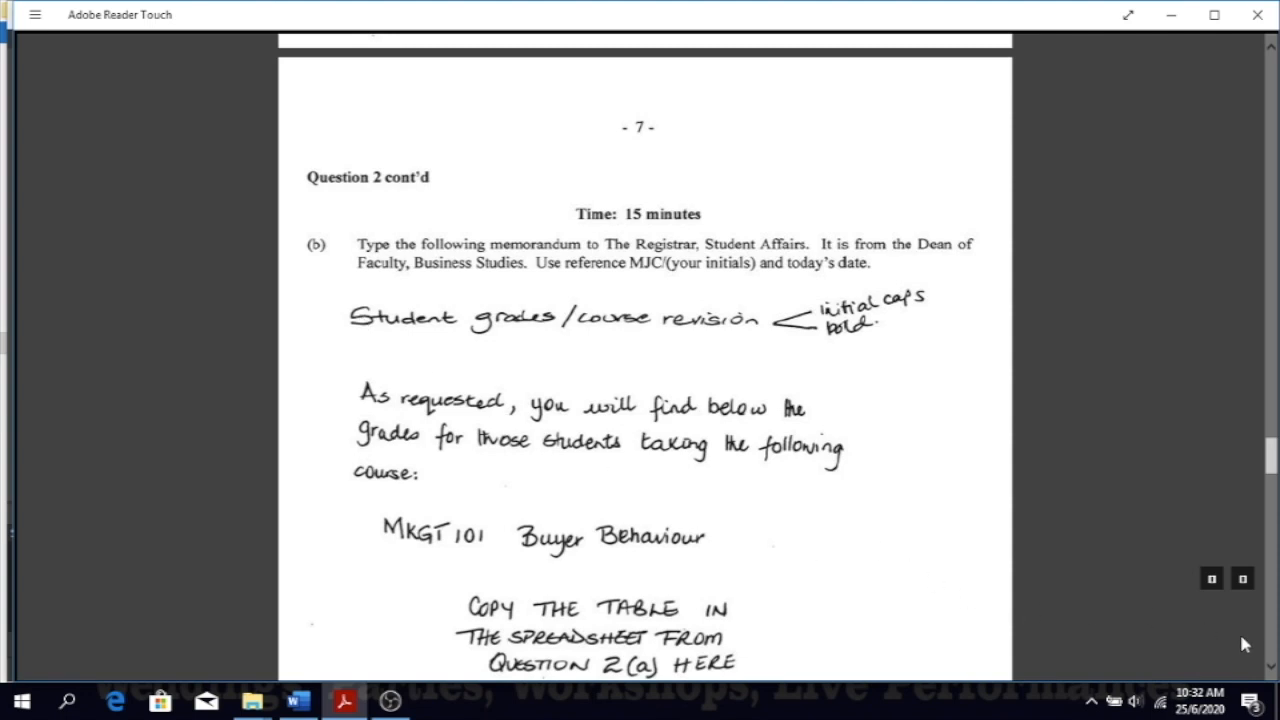
- Scroll the exam PDF down past Question 2(b)'s memorandum to Question 3
left_click(1272, 670)
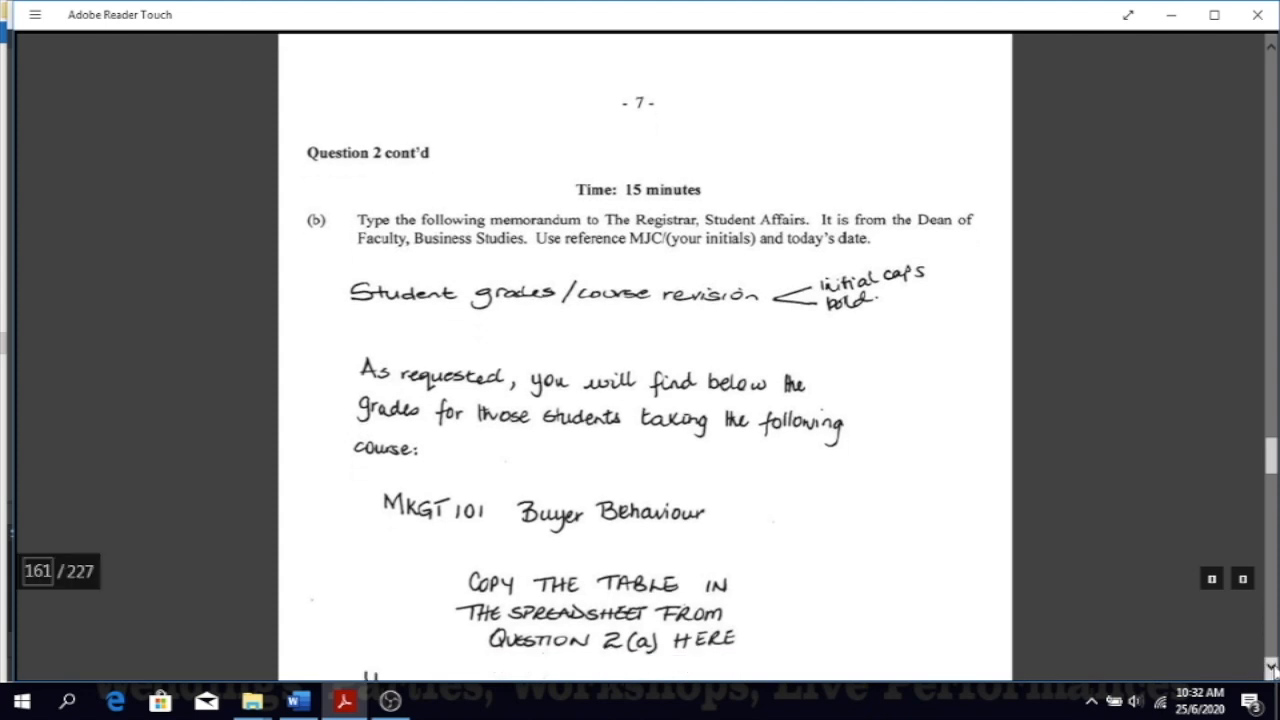
left_click(1272, 670)
left_click_drag(1272, 670, 1272, 670)
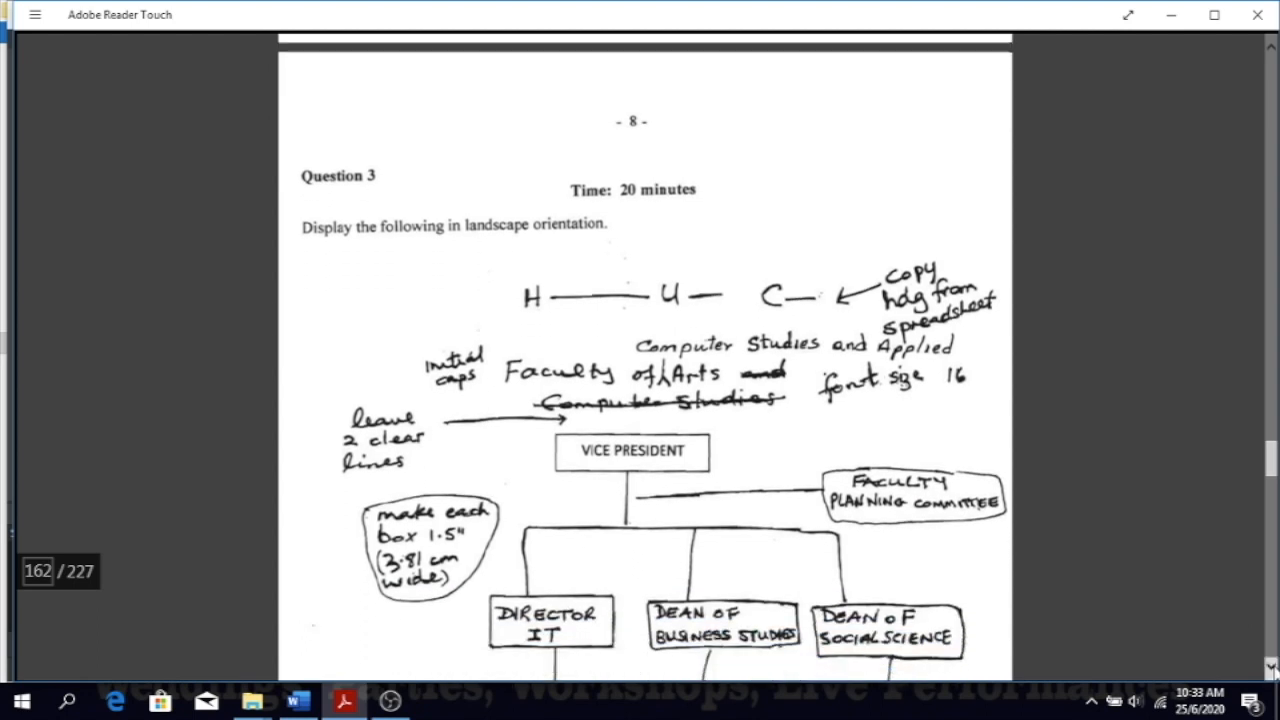
left_click_drag(1272, 670, 1272, 668)
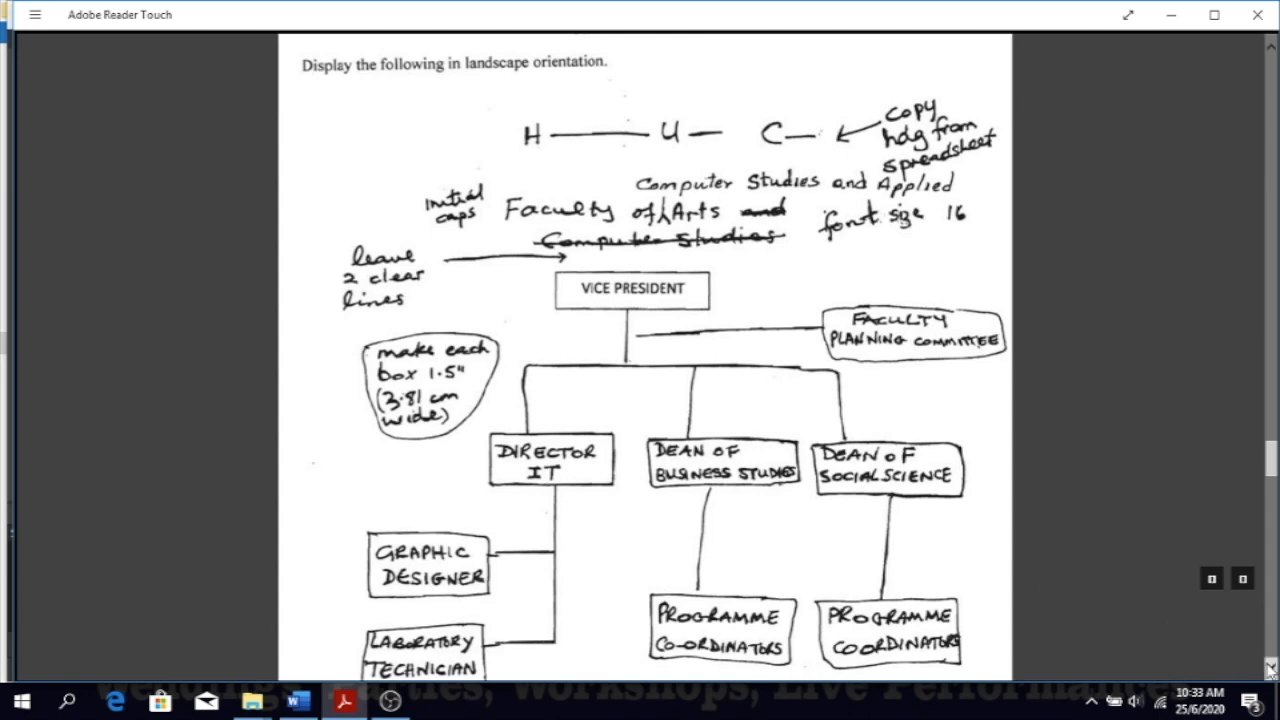
left_click_drag(1271, 666, 1271, 668)
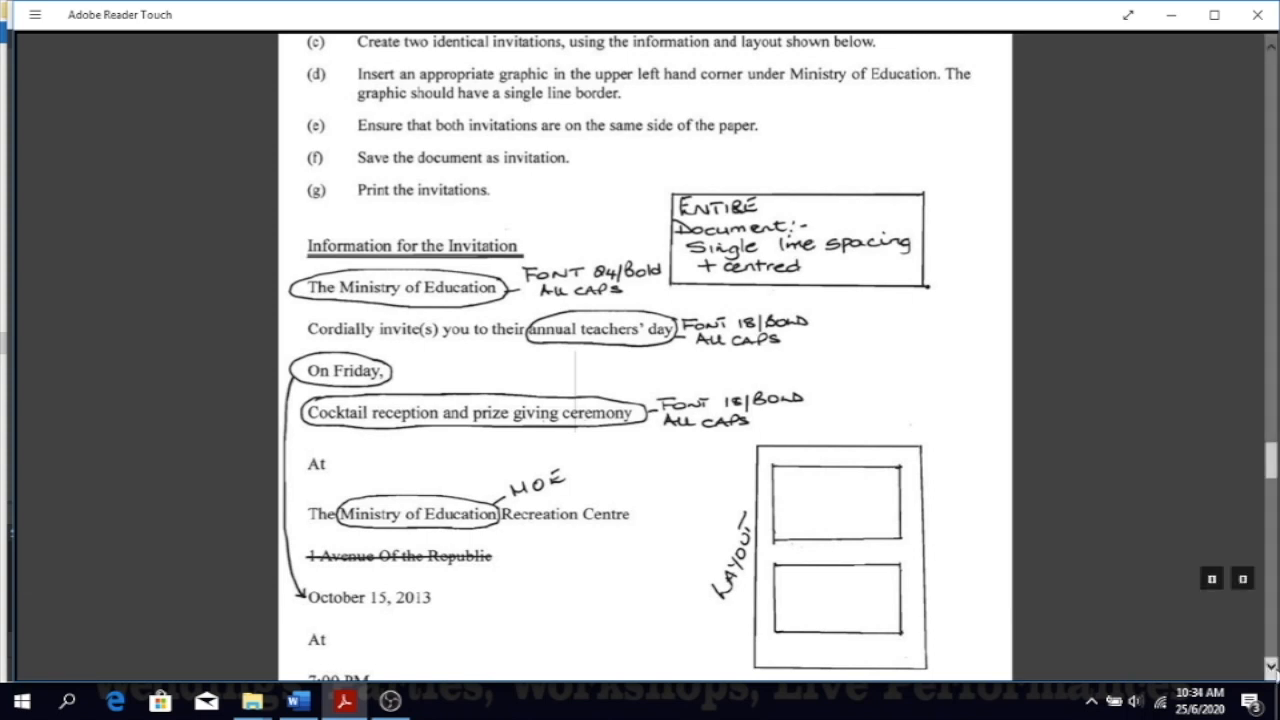
left_click_drag(1271, 668, 1271, 668)
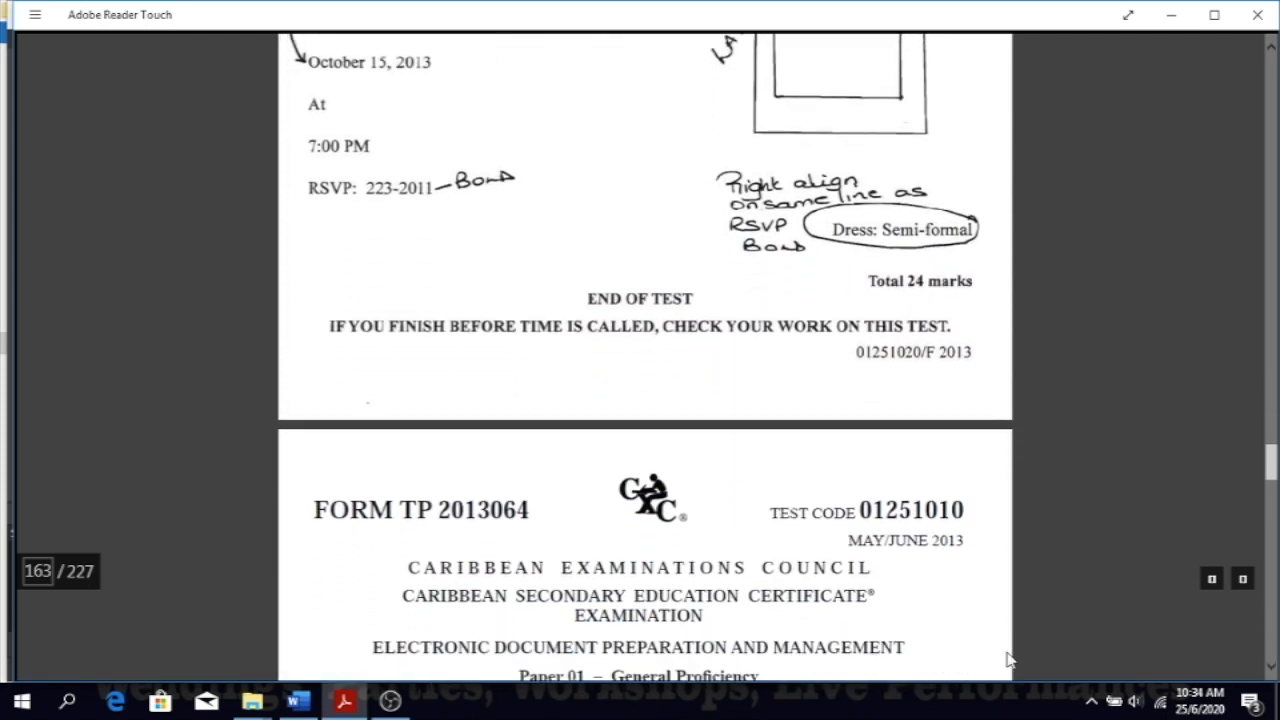